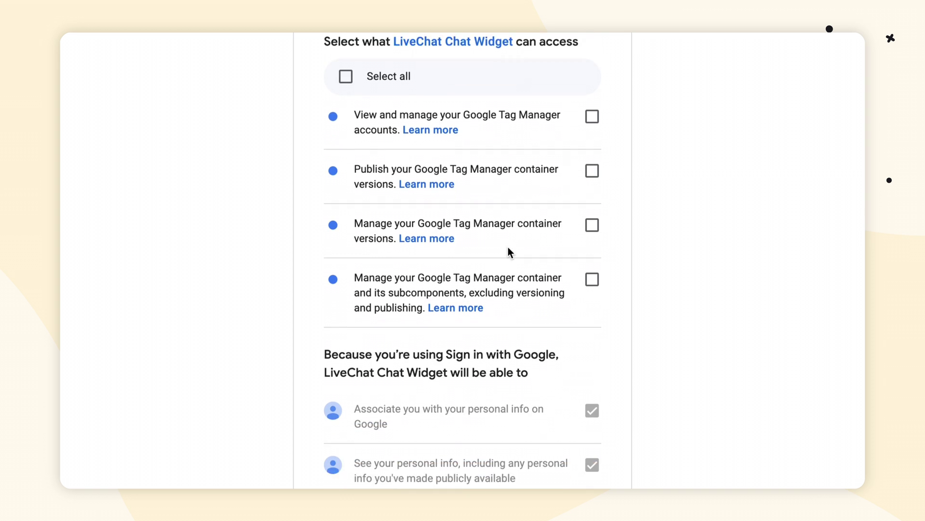
Step: Grant LiveChat Chat Widget all of the requested Google Tag Manager permissions and continue
{"action": "left_click", "coordinate": [346, 37]}
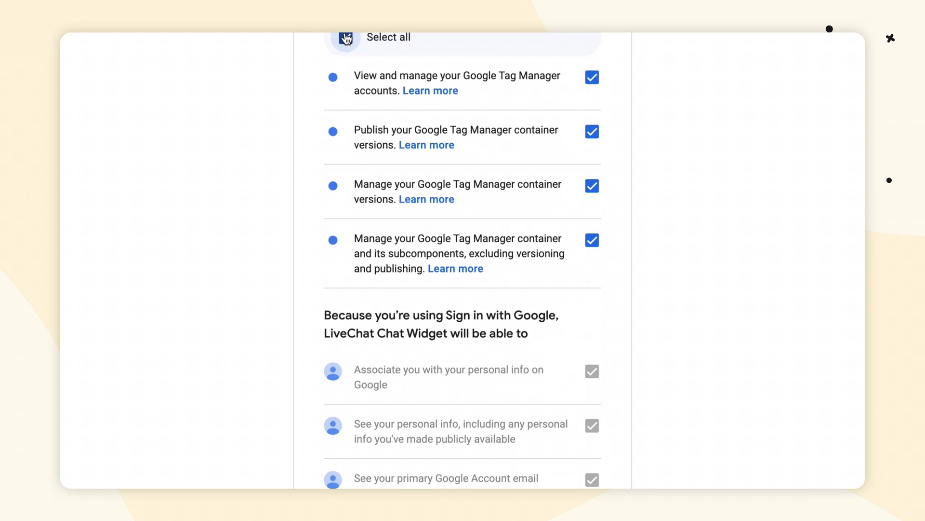
{"action": "scroll", "coordinate": [345, 38], "scroll_direction": "down", "scroll_amount": 5}
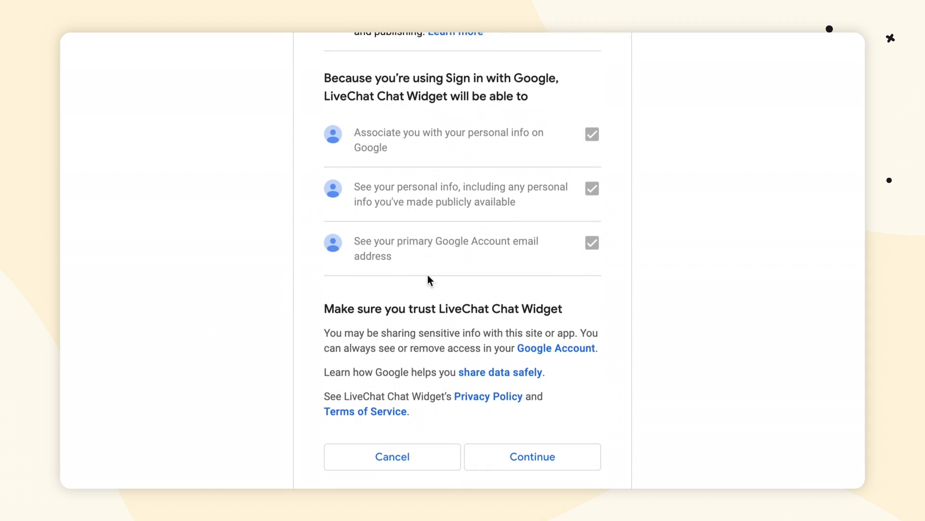
{"action": "left_click", "coordinate": [530, 456]}
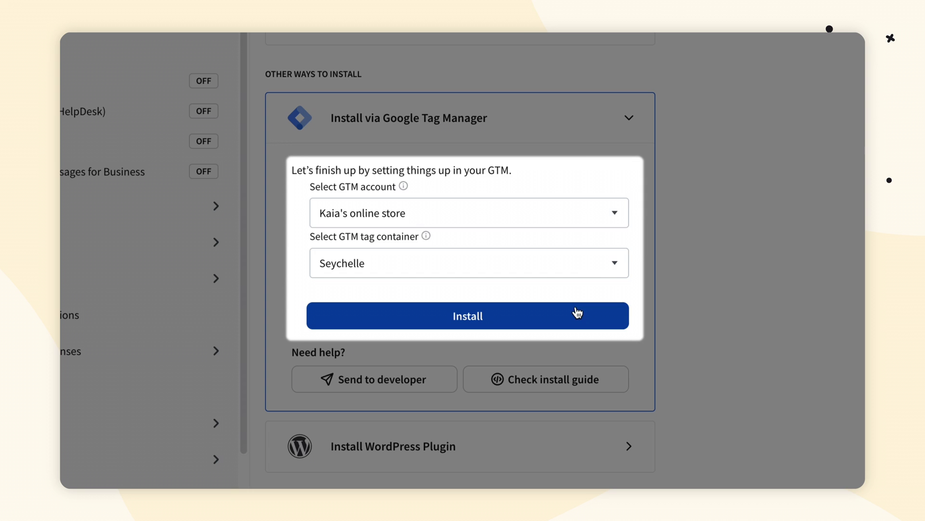
Step: Select the GTM account "Kaia's Online Store" and the tag container Seychelle, and install the chat widget through Google Tag Manager
{"action": "left_click", "coordinate": [611, 212]}
{"action": "left_click", "coordinate": [405, 252]}
{"action": "left_click", "coordinate": [424, 265]}
{"action": "left_click", "coordinate": [361, 295]}
{"action": "left_click", "coordinate": [415, 322]}
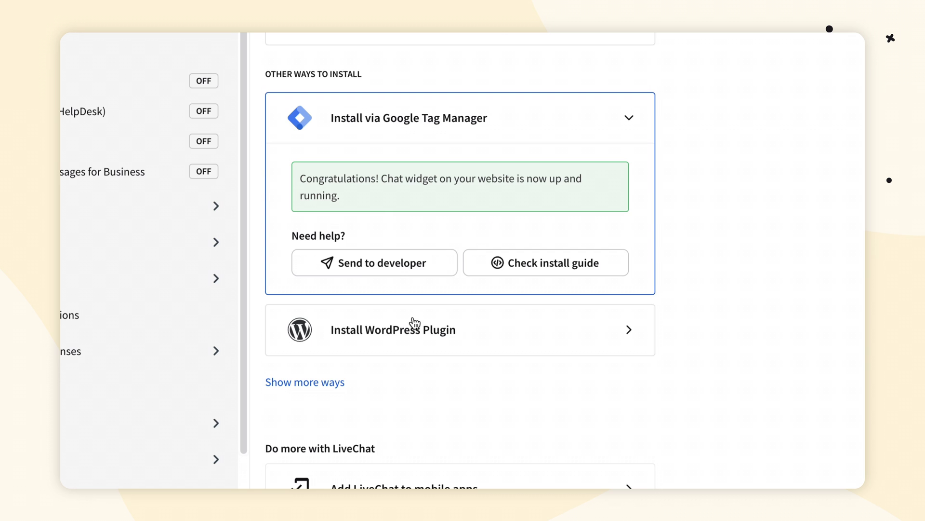
{"action": "left_click", "coordinate": [413, 322]}
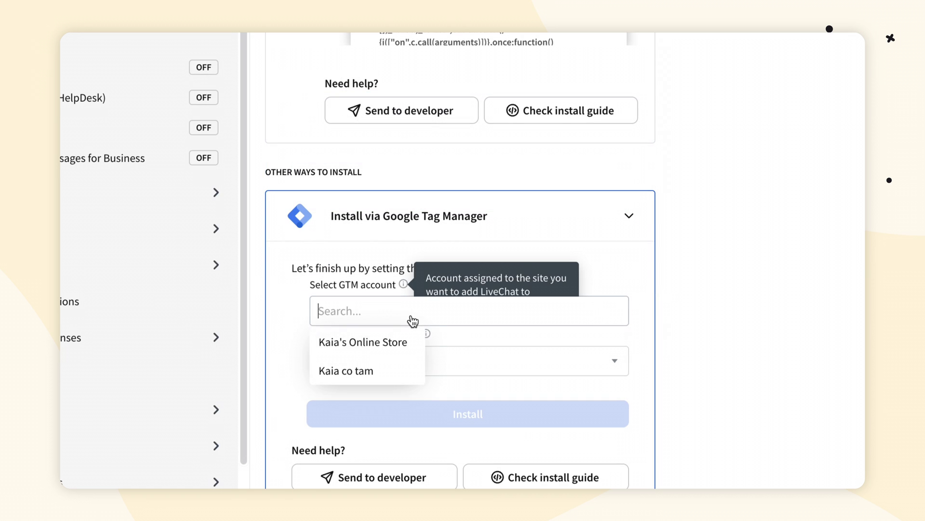
{"action": "left_click", "coordinate": [391, 343]}
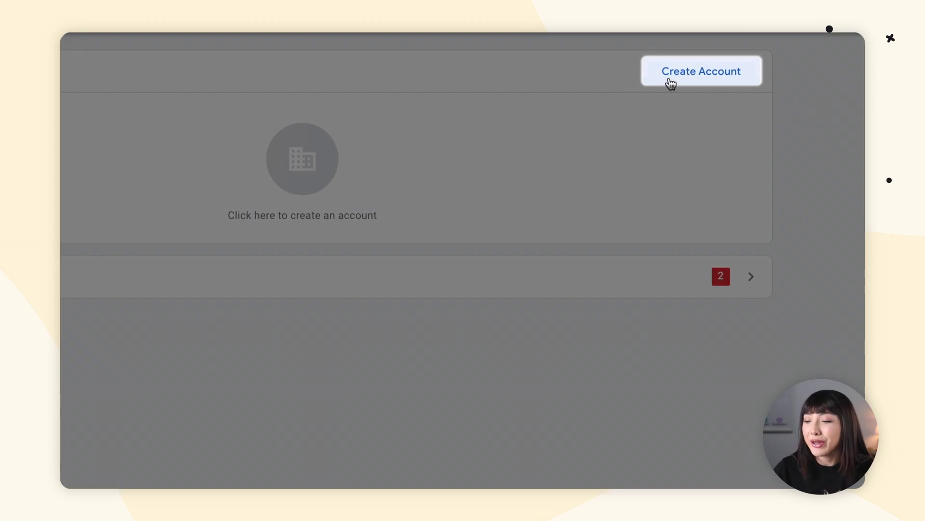
Step: Start a new Google Tag Manager account and name it "Kaia's E-commerce store"
{"action": "left_click", "coordinate": [670, 83]}
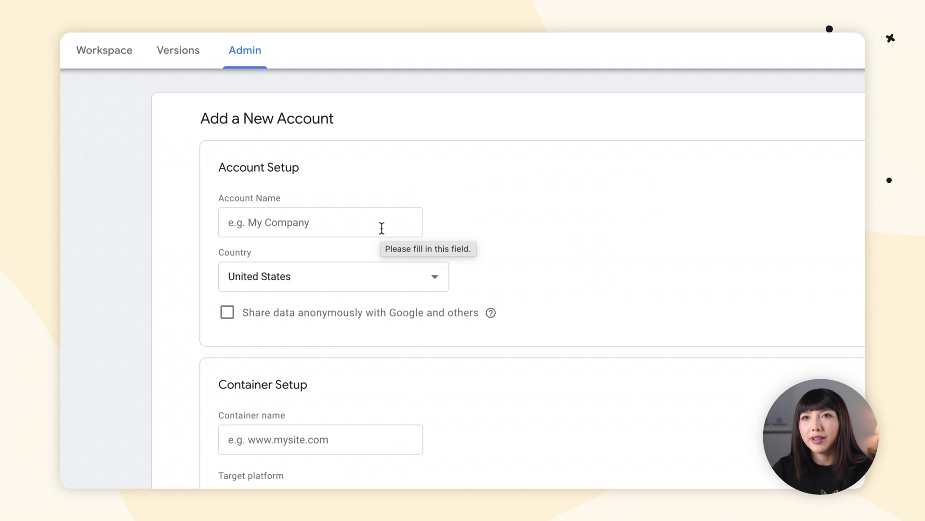
{"action": "left_click", "coordinate": [382, 228]}
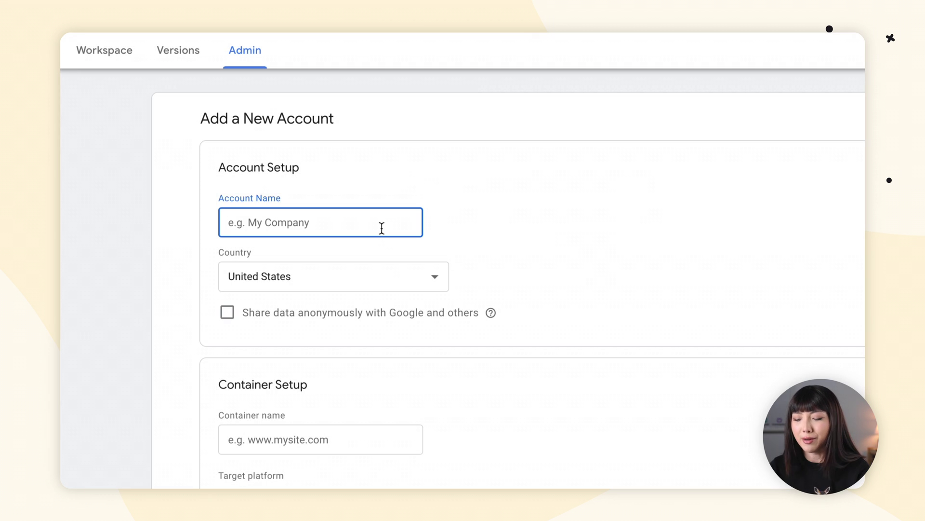
{"action": "type", "text": "Kaia's E-commerce store"}
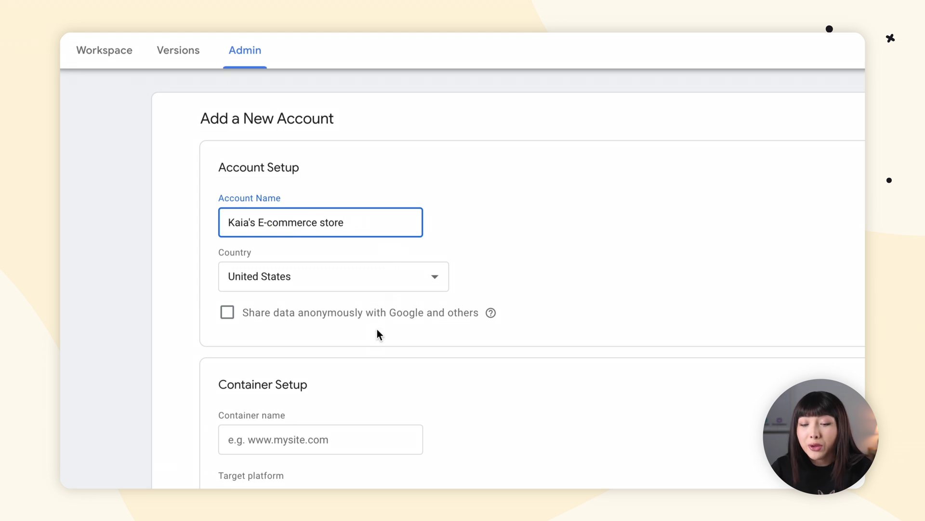
Step: Create the account with a Web container named "Kaia's online shop 1" and accept the Google Tag Manager terms of service
{"action": "scroll", "coordinate": [357, 358], "scroll_direction": "down", "scroll_amount": 4}
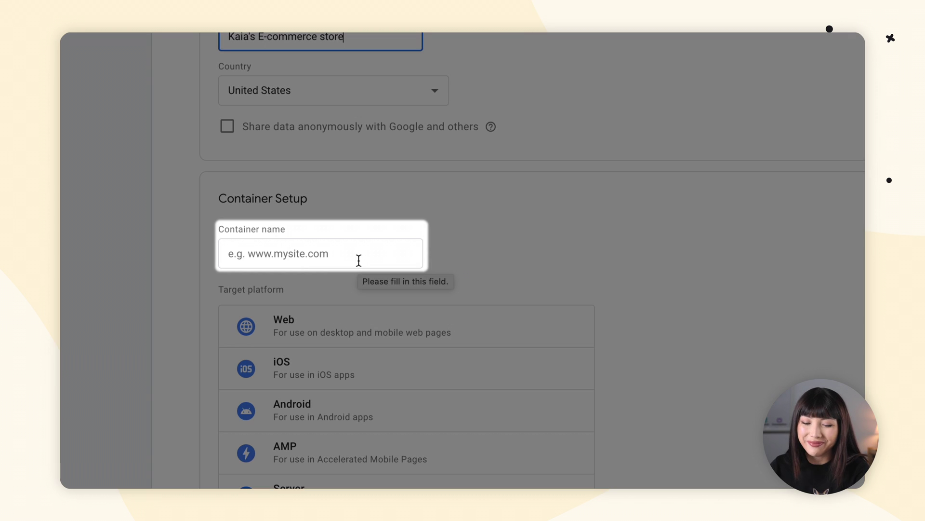
{"action": "left_click", "coordinate": [359, 261]}
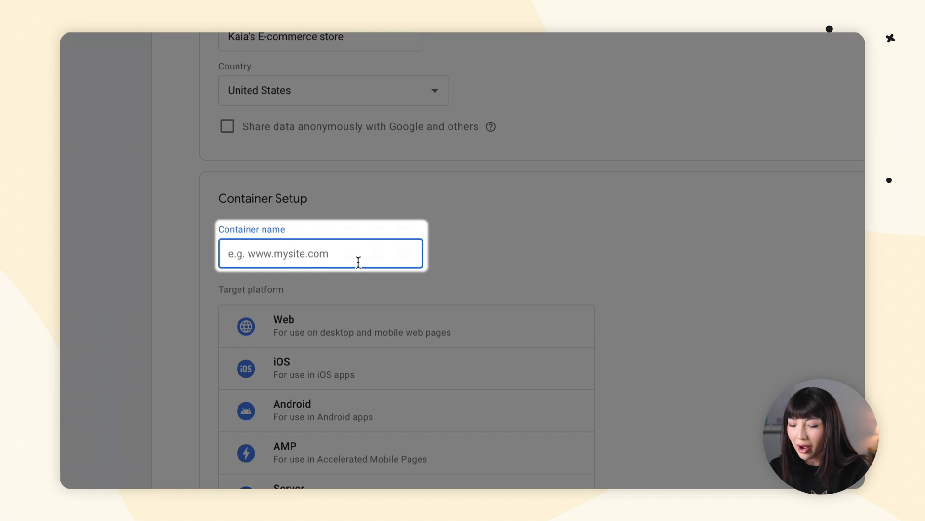
{"action": "type", "text": "K"}
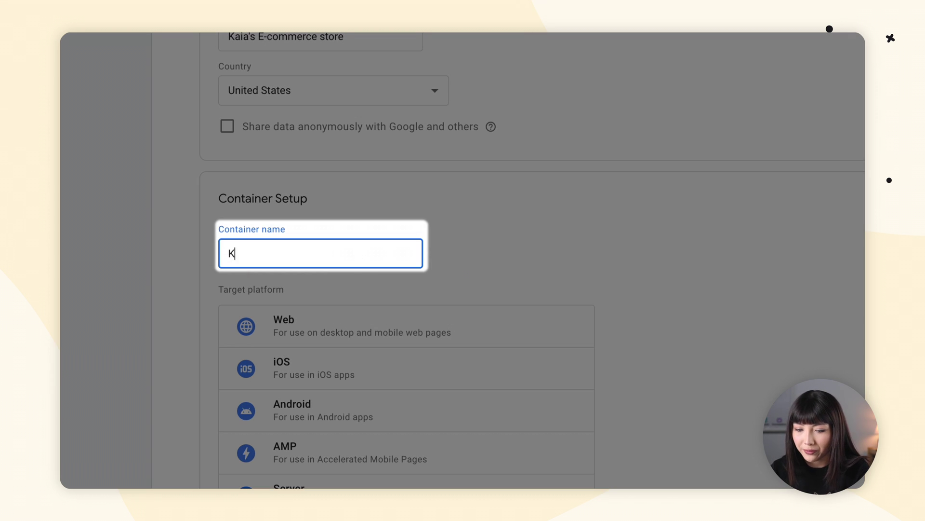
{"action": "type", "text": "aia's online shop 1"}
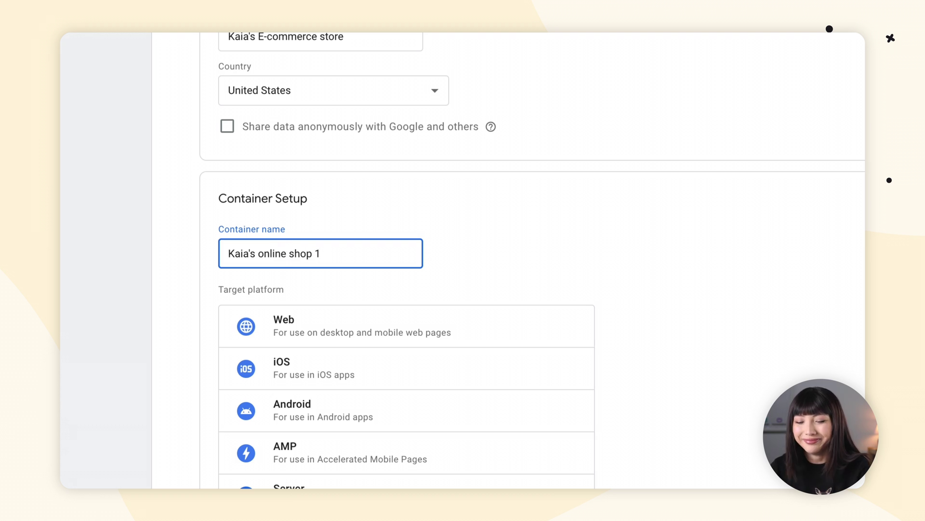
{"action": "scroll", "coordinate": [388, 320], "scroll_direction": "down", "scroll_amount": 1}
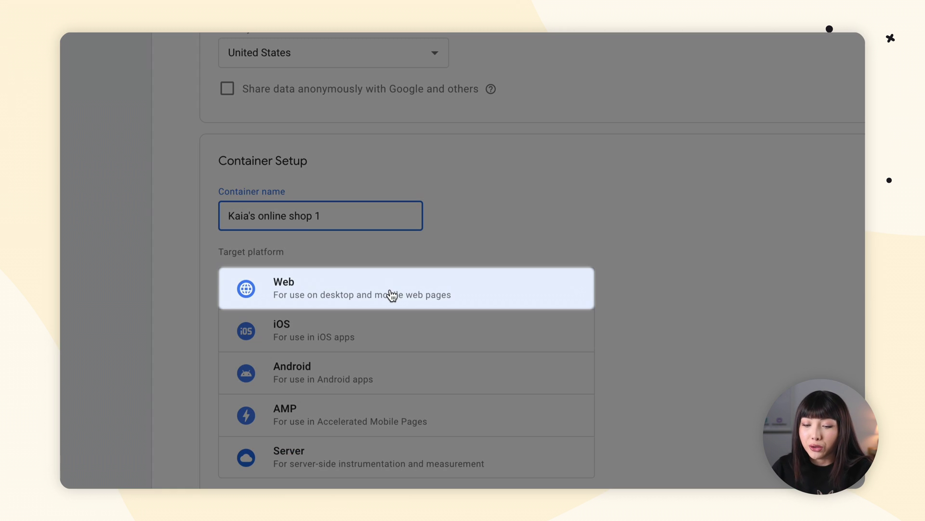
{"action": "left_click", "coordinate": [392, 295]}
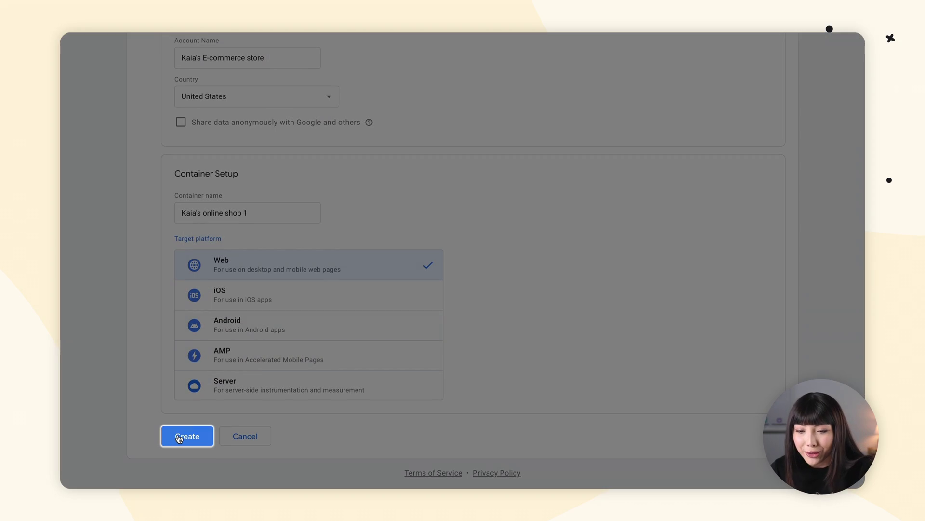
{"action": "left_click", "coordinate": [183, 435]}
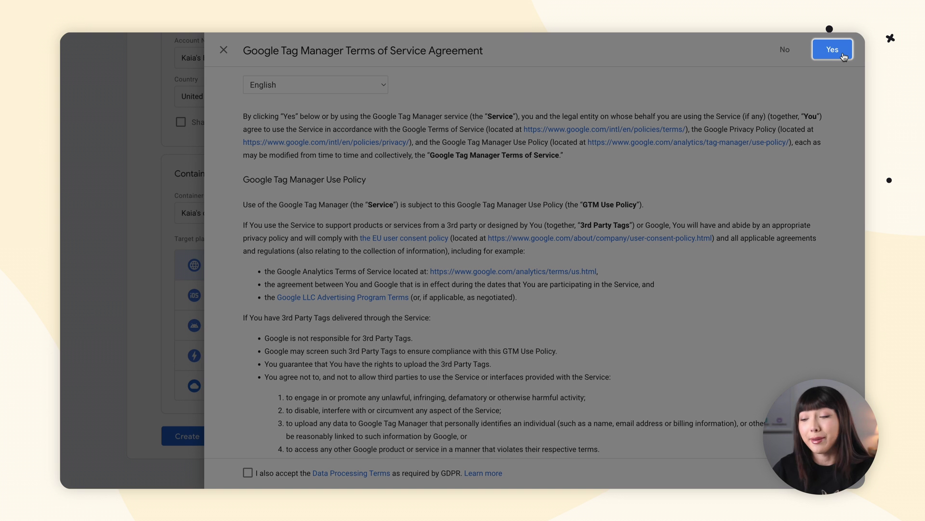
{"action": "left_click", "coordinate": [832, 50]}
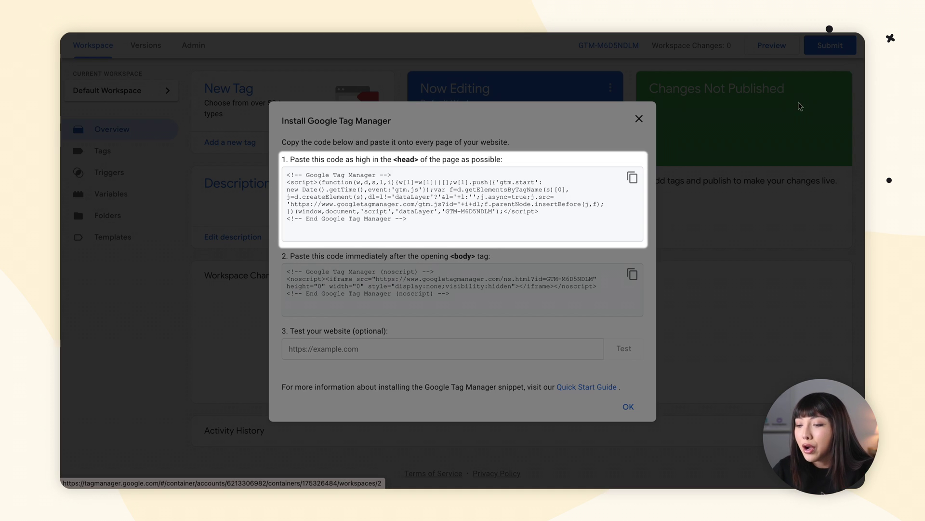
Step: Copy the Google Tag Manager head snippet and paste it on the empty line in the <head> of index.html in Glitch
{"action": "left_click", "coordinate": [633, 178]}
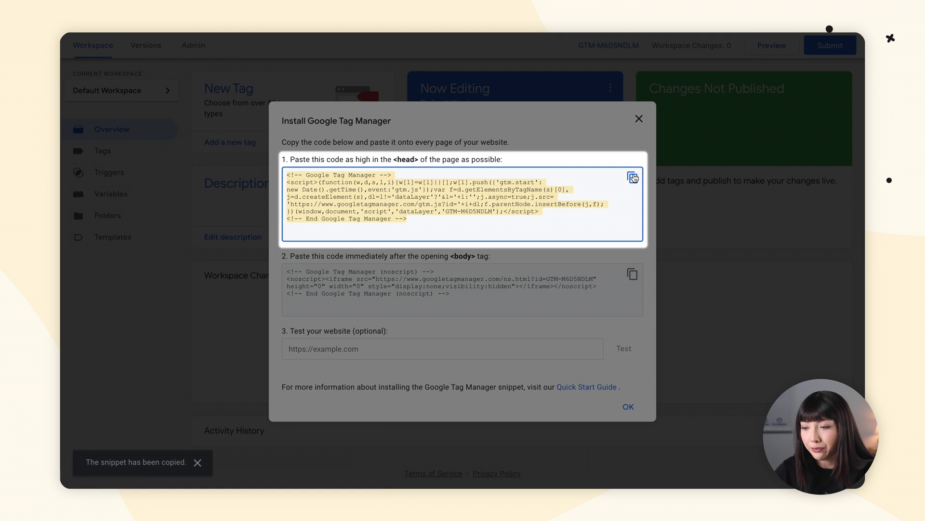
{"action": "key", "text": "ctrl+Right"}
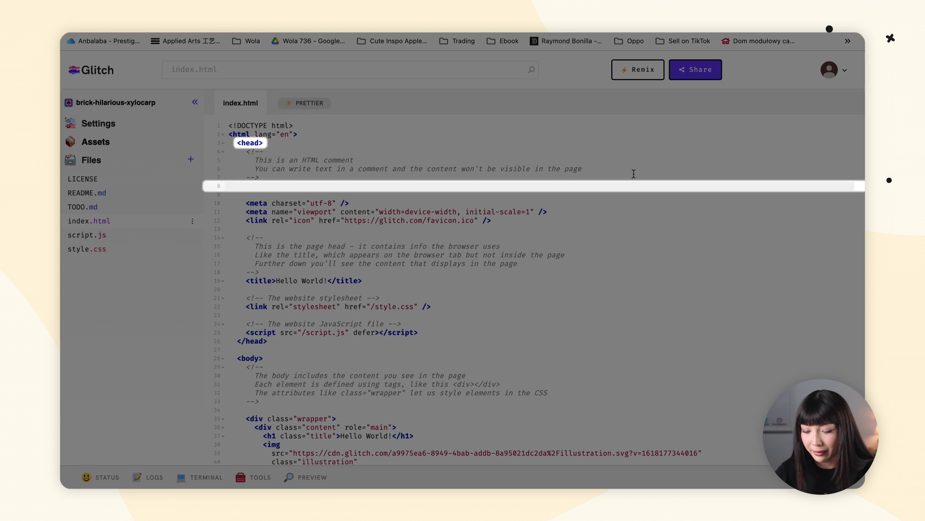
{"action": "key", "text": "super+v"}
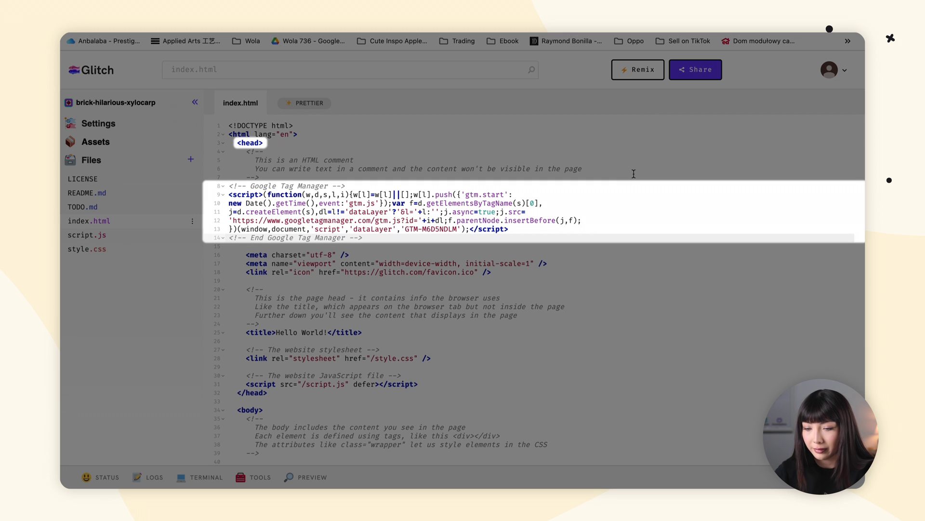
Step: Copy the Tag Manager noscript snippet and paste it below the comment after the opening <body> tag of index.html in Glitch
{"action": "key", "text": "ctrl+Left"}
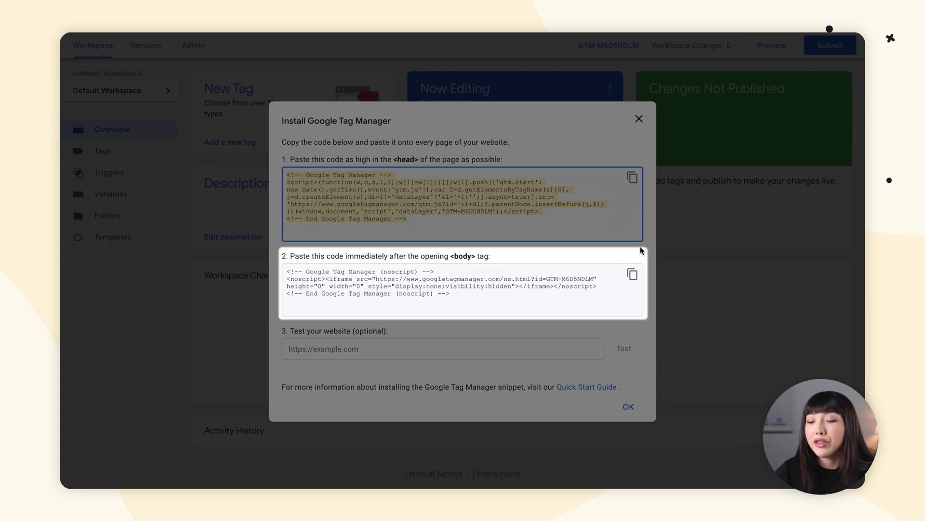
{"action": "left_click", "coordinate": [632, 275]}
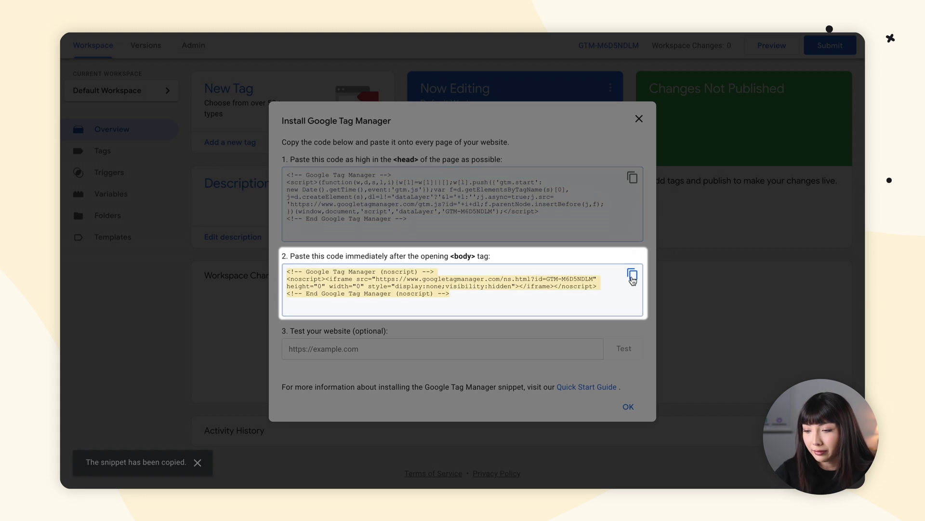
{"action": "key", "text": "ctrl+Right"}
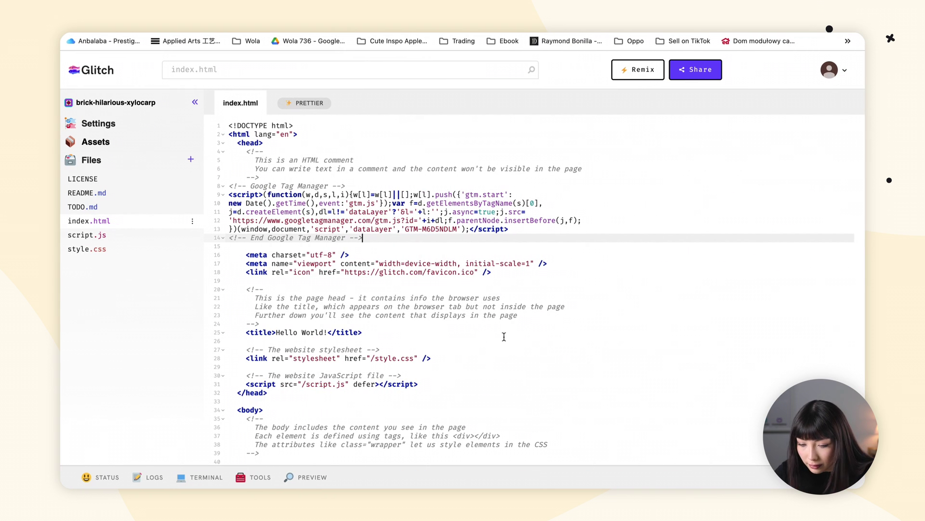
{"action": "scroll", "coordinate": [421, 377], "scroll_direction": "down", "scroll_amount": 5}
{"action": "left_click", "coordinate": [321, 339]}
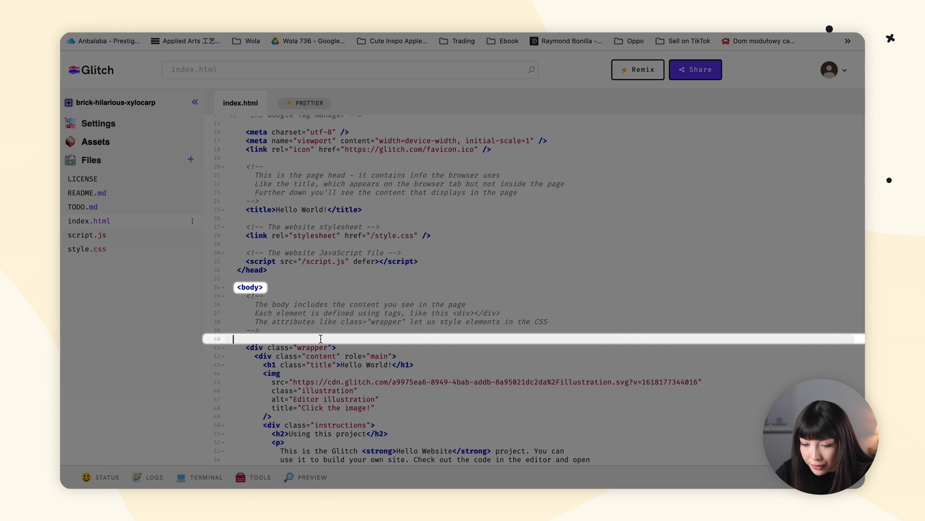
{"action": "key", "text": "ctrl+v"}
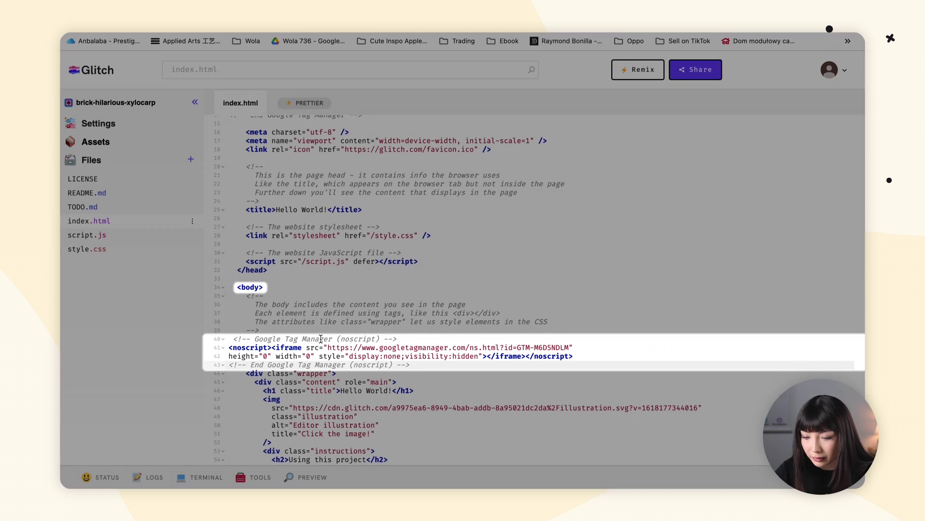
Step: Return to Google Tag Manager, dismiss the install instructions and add a new tag of type Custom HTML
{"action": "key", "text": "ctrl+Left"}
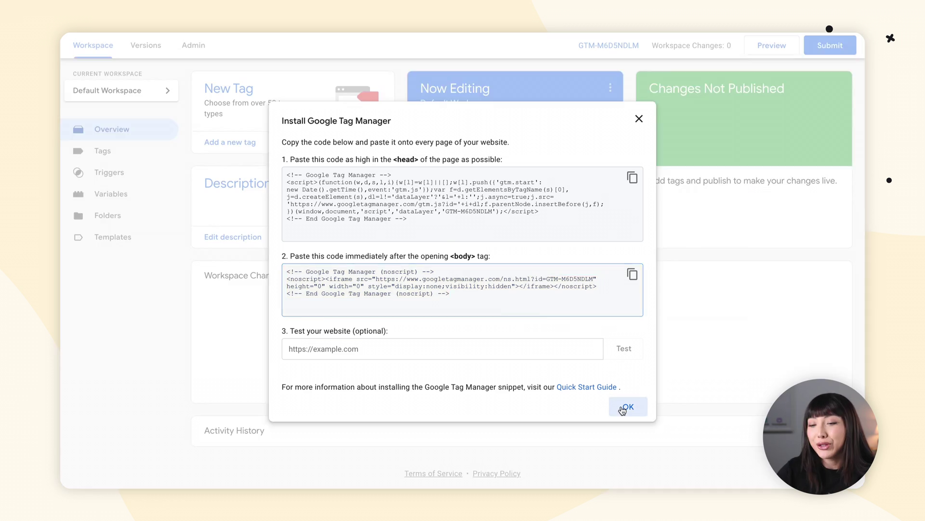
{"action": "left_click", "coordinate": [623, 409]}
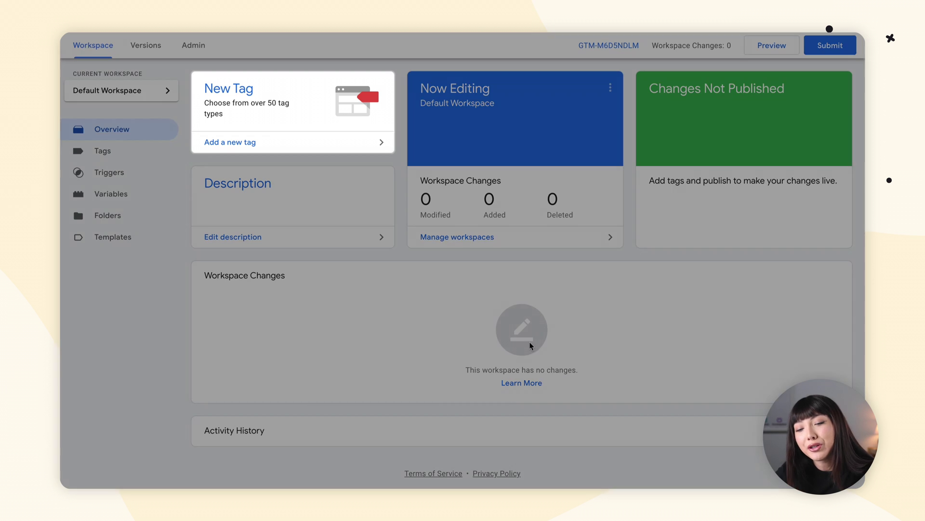
{"action": "left_click", "coordinate": [367, 147]}
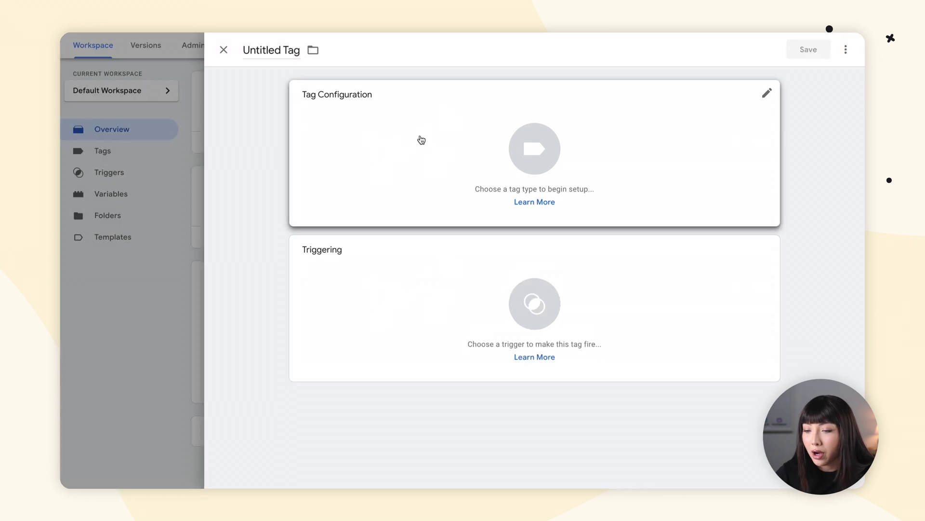
{"action": "left_click", "coordinate": [422, 139]}
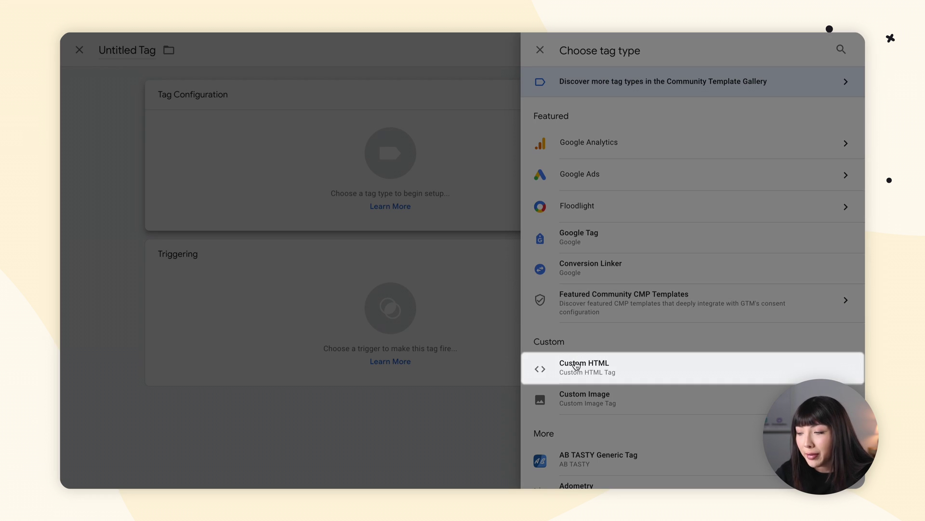
{"action": "left_click", "coordinate": [575, 365]}
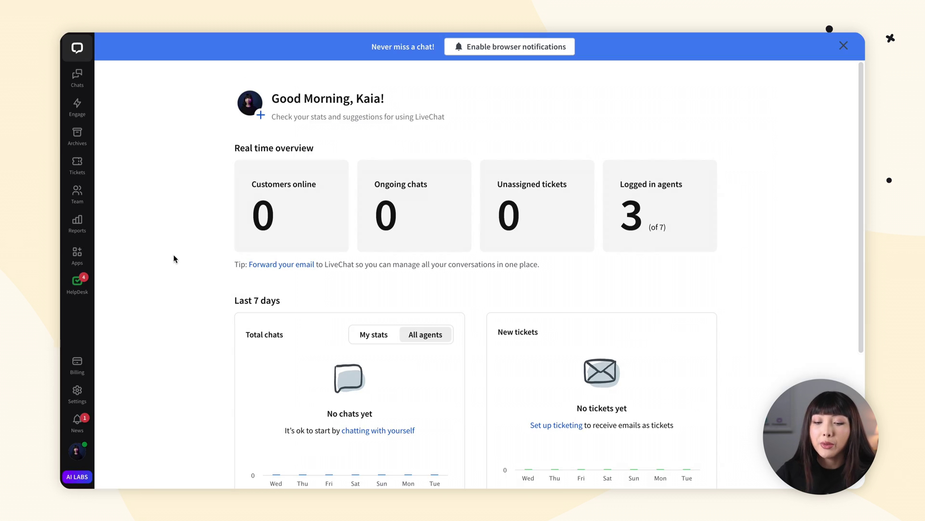
Step: Copy the manual chat widget code from LiveChat's Website channel settings and paste it into the Custom HTML tag in Google Tag Manager
{"action": "left_click", "coordinate": [77, 392]}
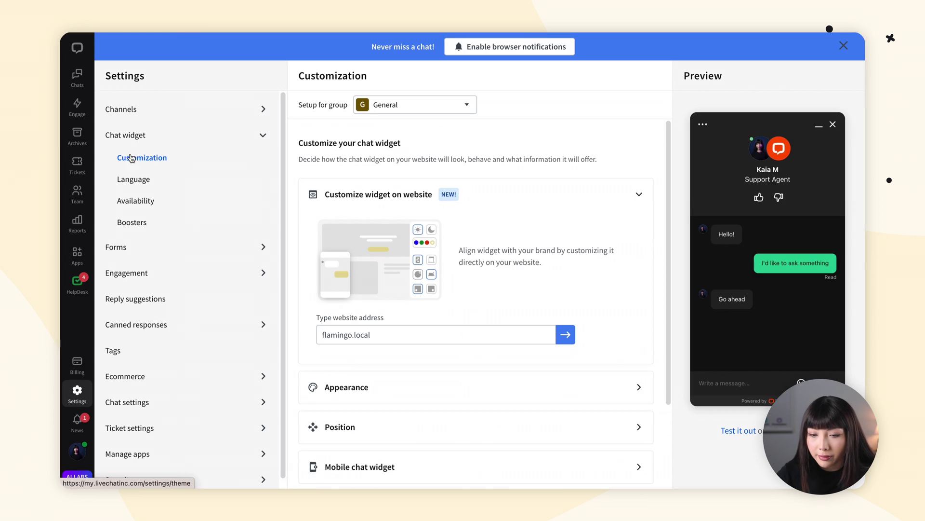
{"action": "left_click", "coordinate": [124, 109]}
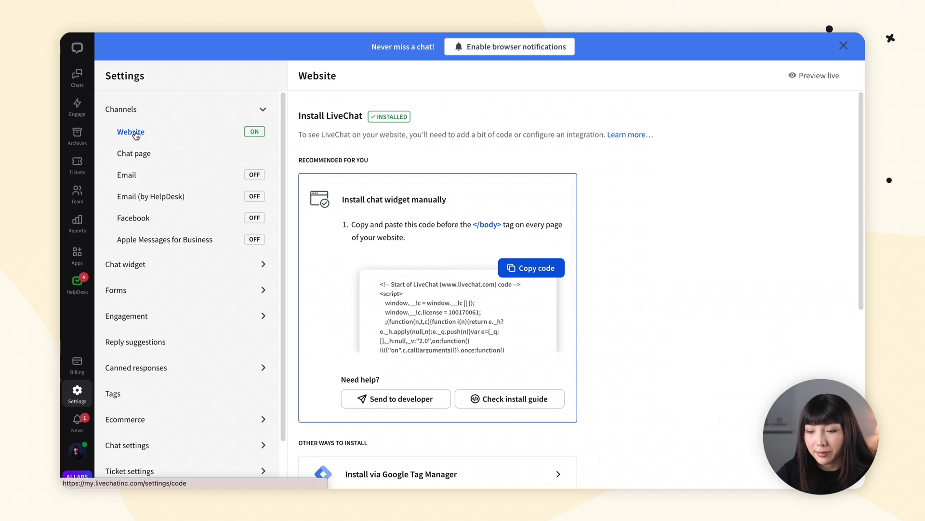
{"action": "left_click", "coordinate": [528, 270]}
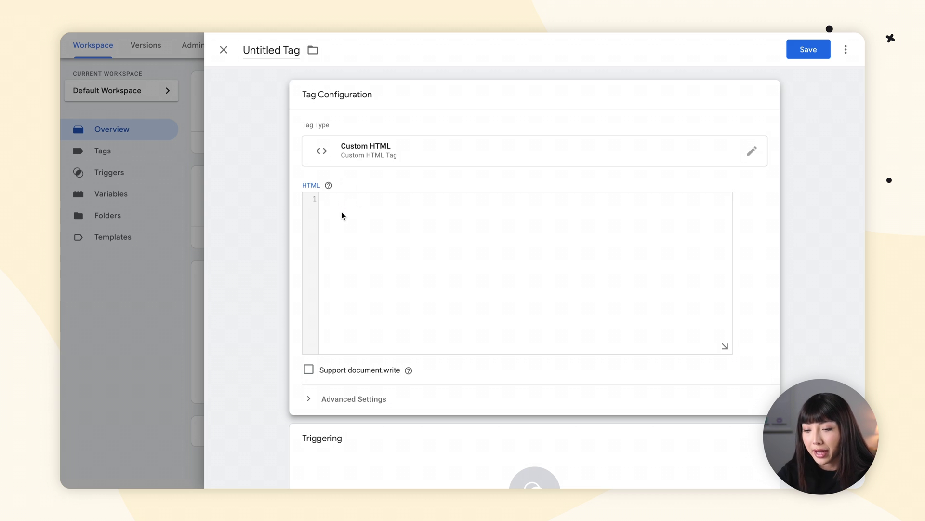
{"action": "key", "text": "ctrl+v"}
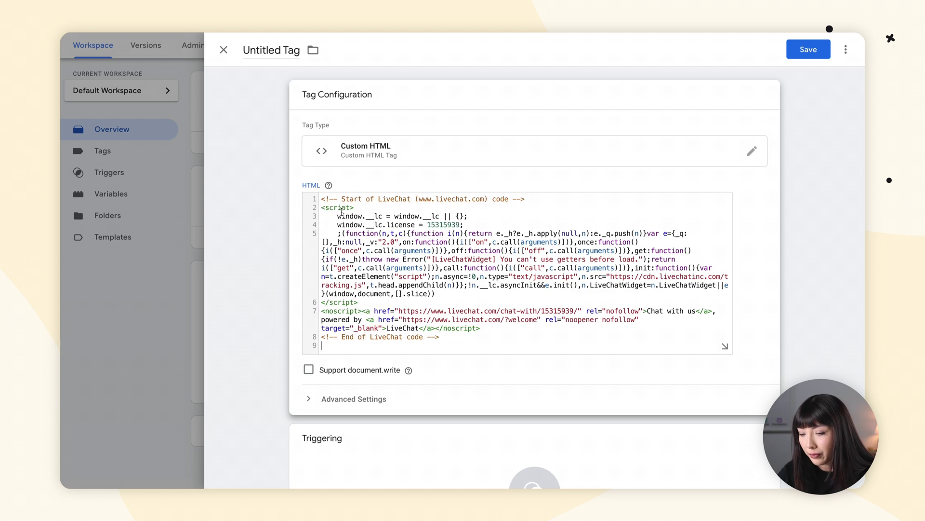
{"action": "scroll", "coordinate": [342, 211], "scroll_direction": "down", "scroll_amount": 2}
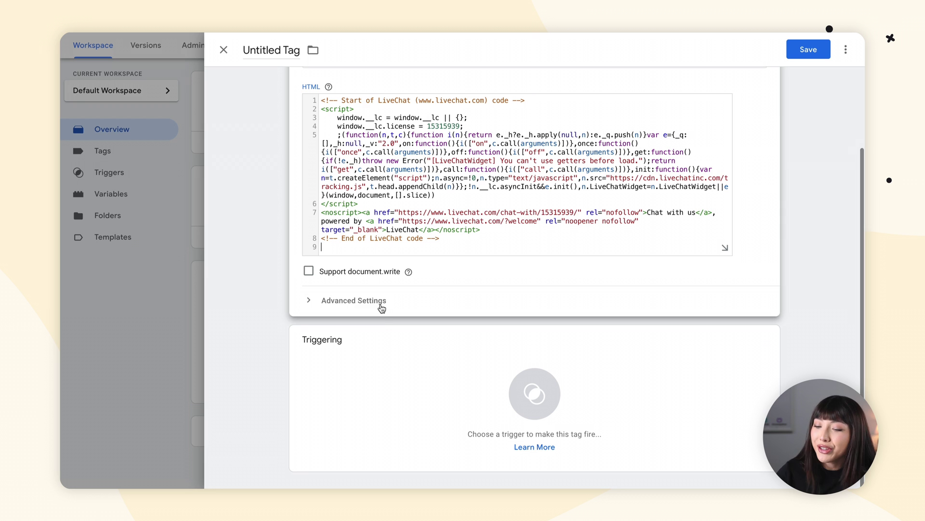
Step: Set the Custom HTML tag to fire on the All Pages trigger and save it under the name Custom HTML
{"action": "left_click", "coordinate": [385, 357]}
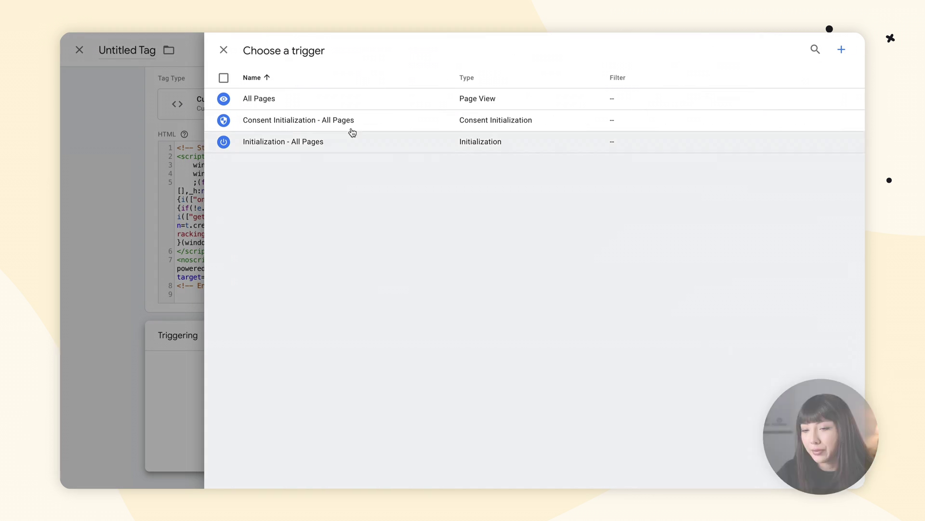
{"action": "left_click", "coordinate": [342, 101]}
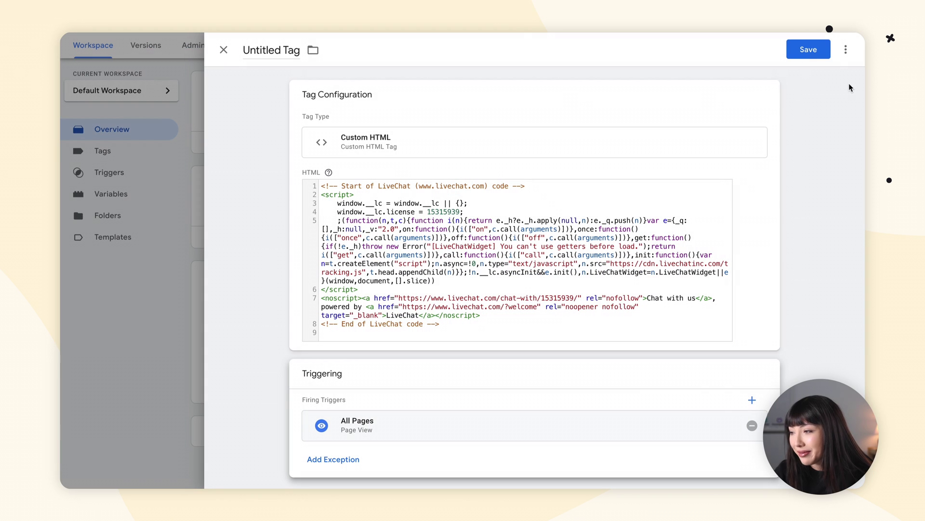
{"action": "left_click", "coordinate": [815, 50]}
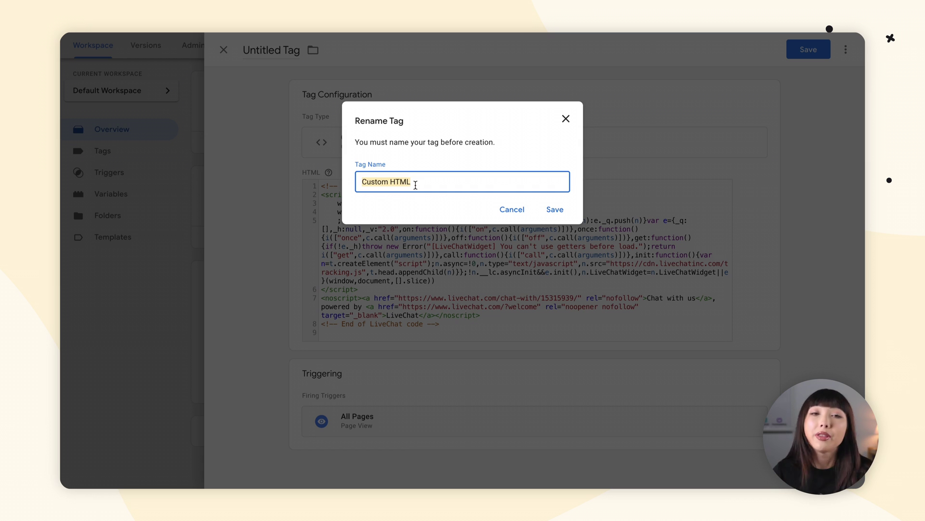
{"action": "left_click", "coordinate": [554, 209]}
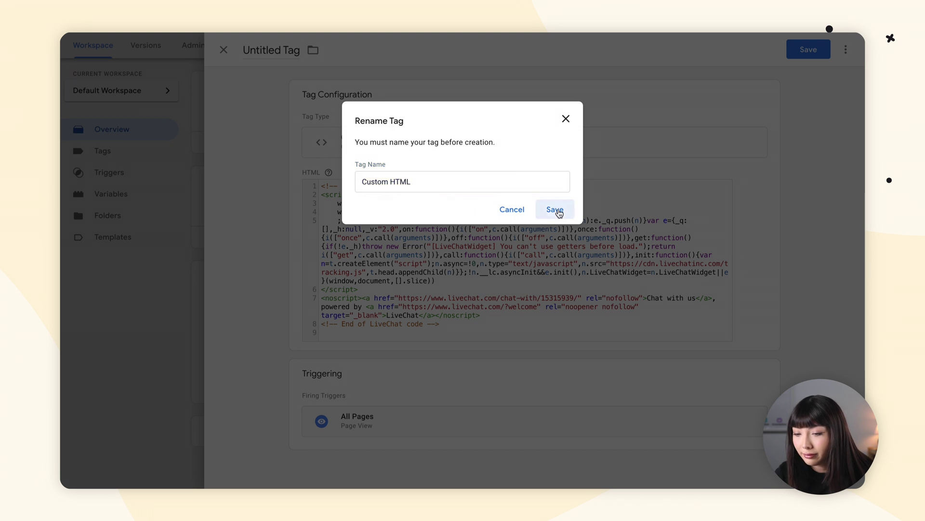
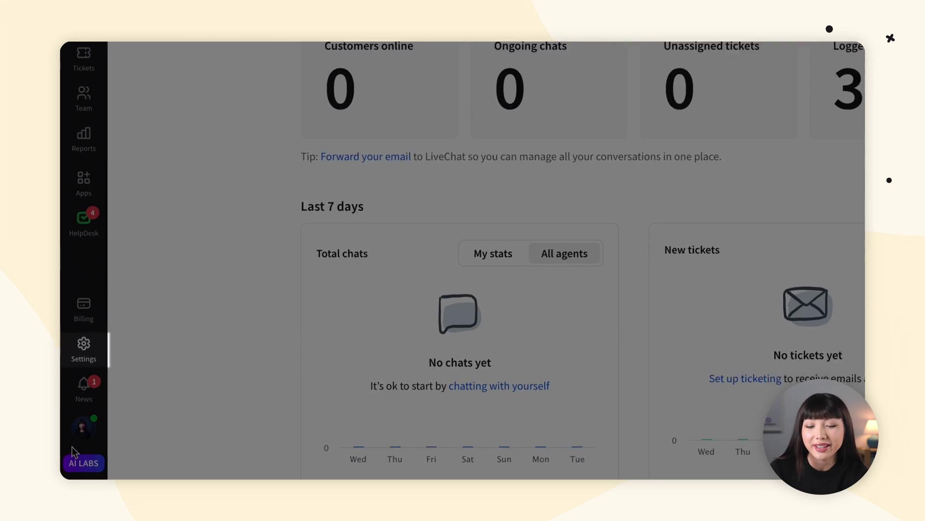
Step: Switch to LiveChat, open the Website channel settings, copy the code for manual widget installation and paste it
{"action": "left_click", "coordinate": [82, 360]}
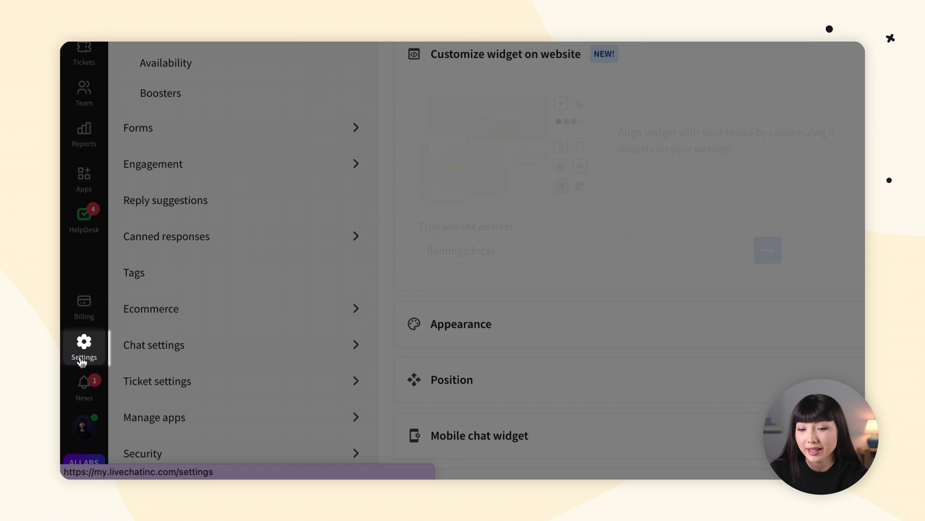
{"action": "left_click", "coordinate": [164, 107]}
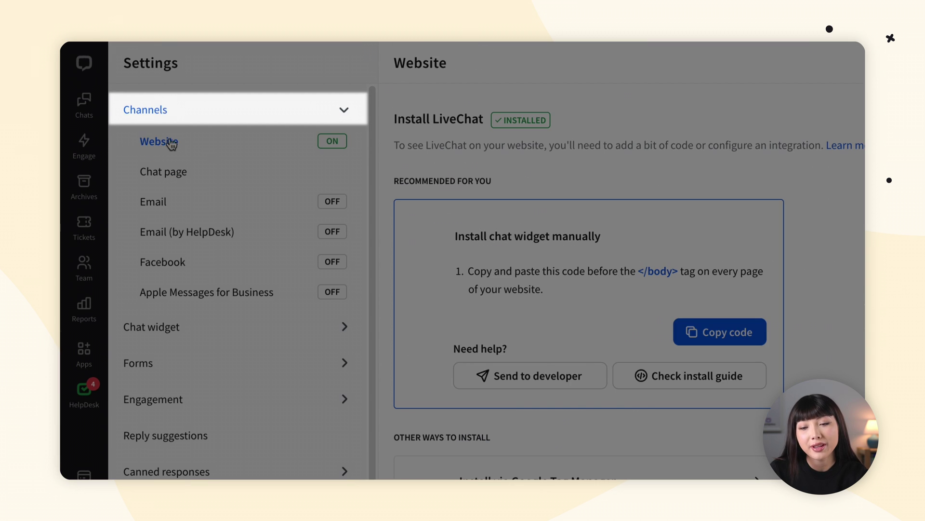
{"action": "left_click", "coordinate": [618, 230]}
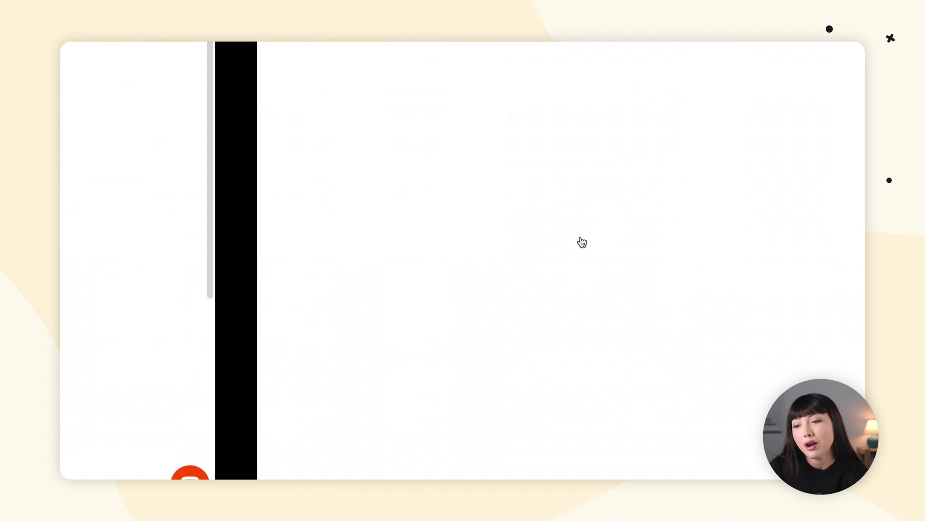
{"action": "key", "text": "ctrl+v"}
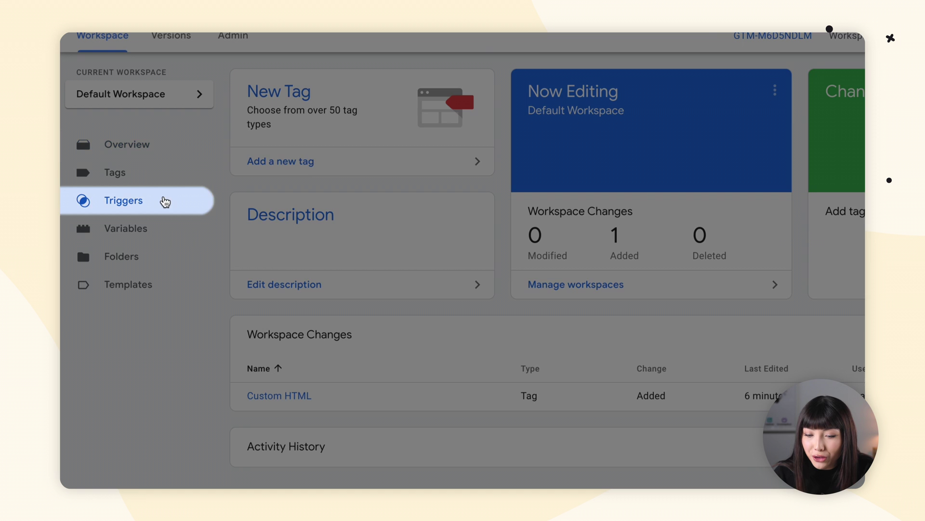
Step: Start a new trigger in the Google Tag Manager workspace and choose Custom Event as its type
{"action": "left_click", "coordinate": [141, 207]}
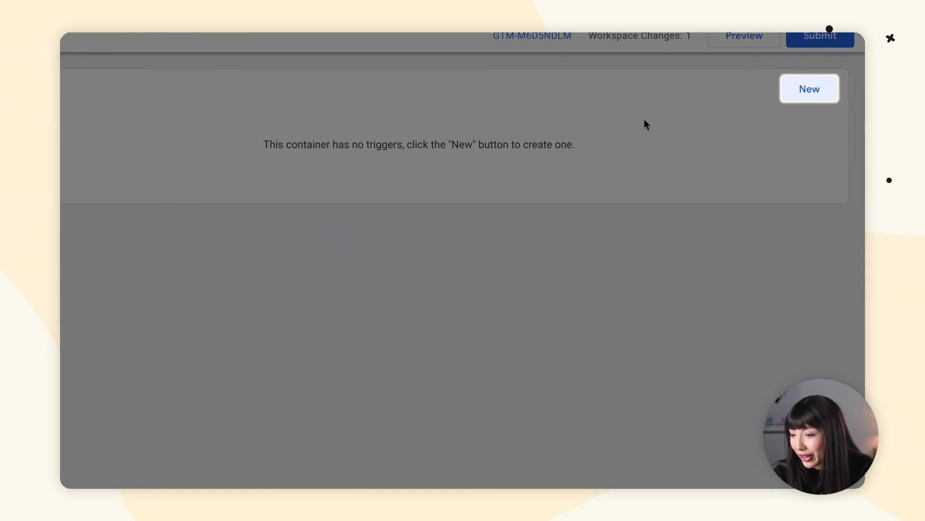
{"action": "left_click", "coordinate": [799, 90]}
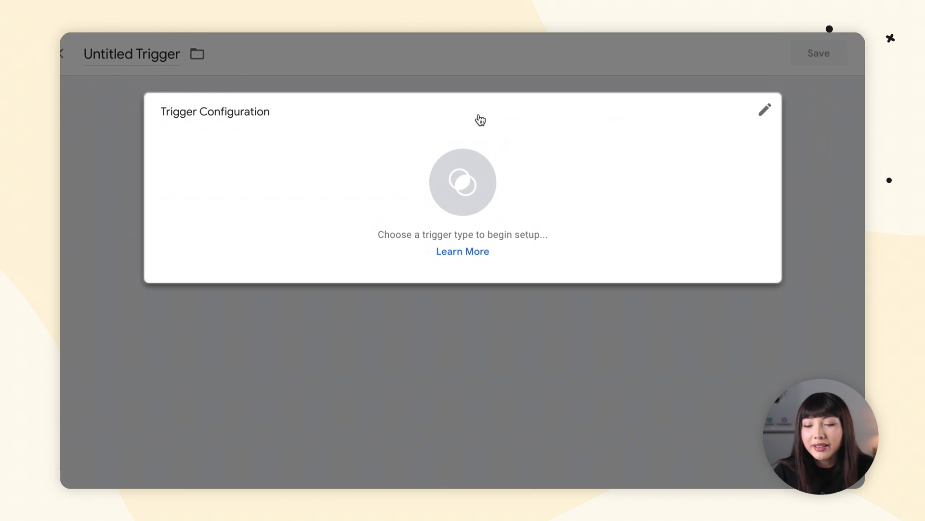
{"action": "left_click", "coordinate": [387, 164]}
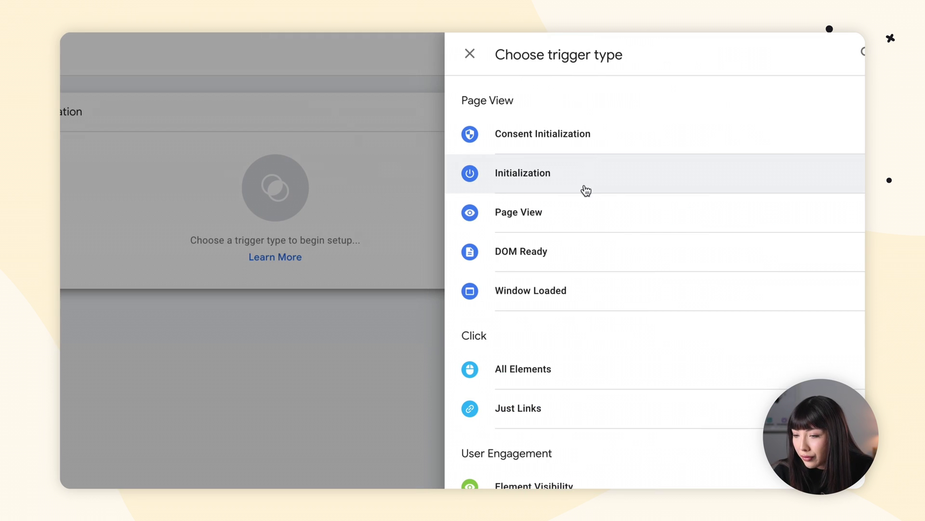
{"action": "scroll", "coordinate": [589, 192], "scroll_direction": "down", "scroll_amount": 4}
{"action": "scroll", "coordinate": [589, 193], "scroll_direction": "down", "scroll_amount": 5}
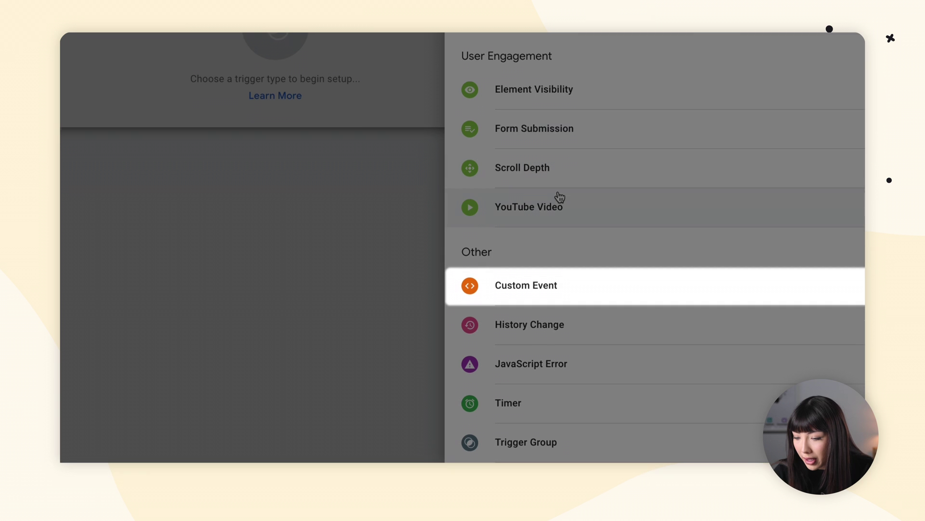
{"action": "left_click", "coordinate": [531, 288]}
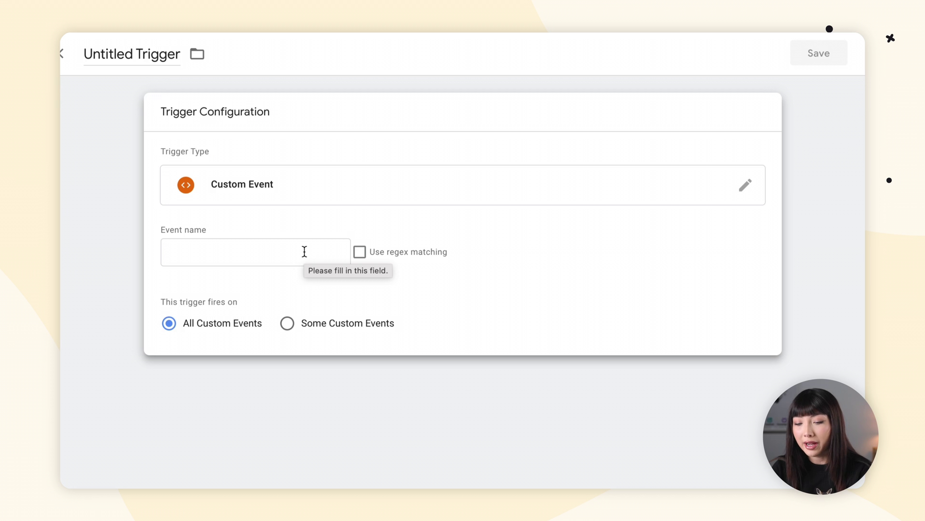
Step: Set the trigger's event name to LiveChat and save the trigger as gaLiveChatRule
{"action": "left_click", "coordinate": [305, 251]}
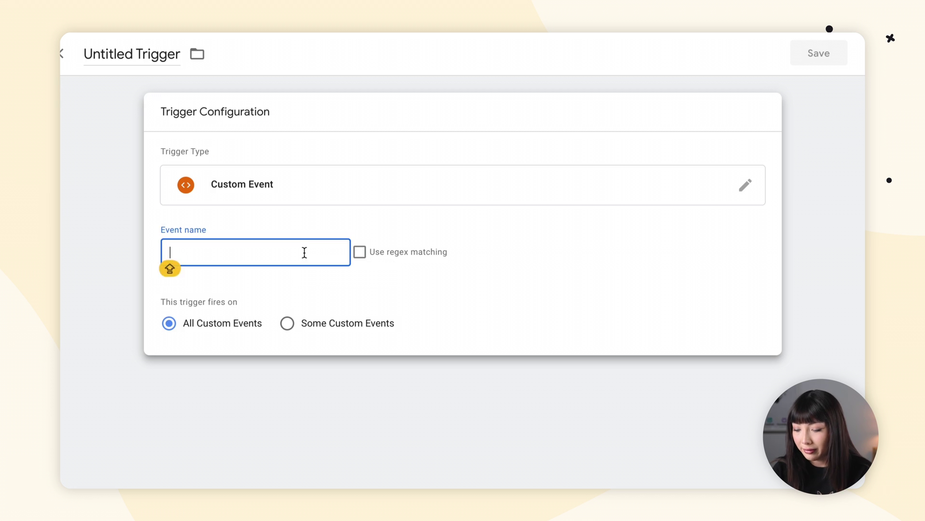
{"action": "type", "text": "LiveChat"}
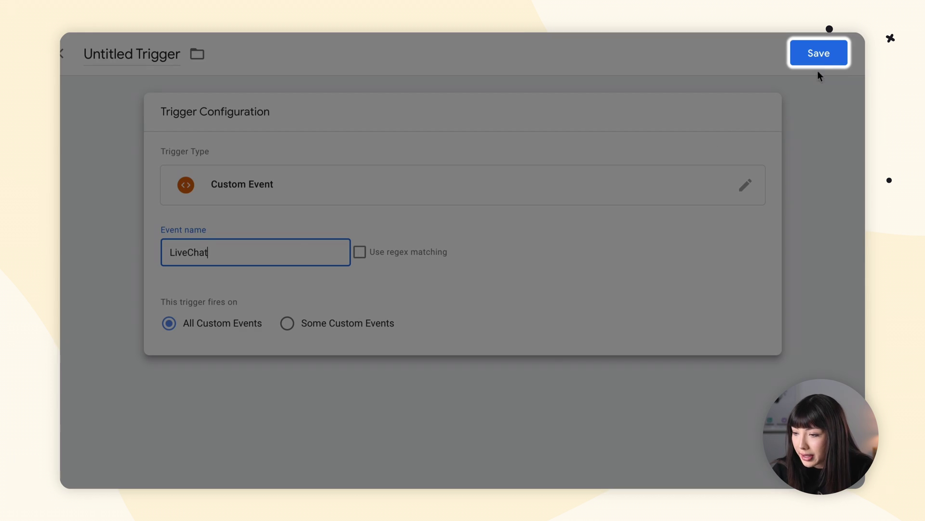
{"action": "left_click", "coordinate": [824, 55]}
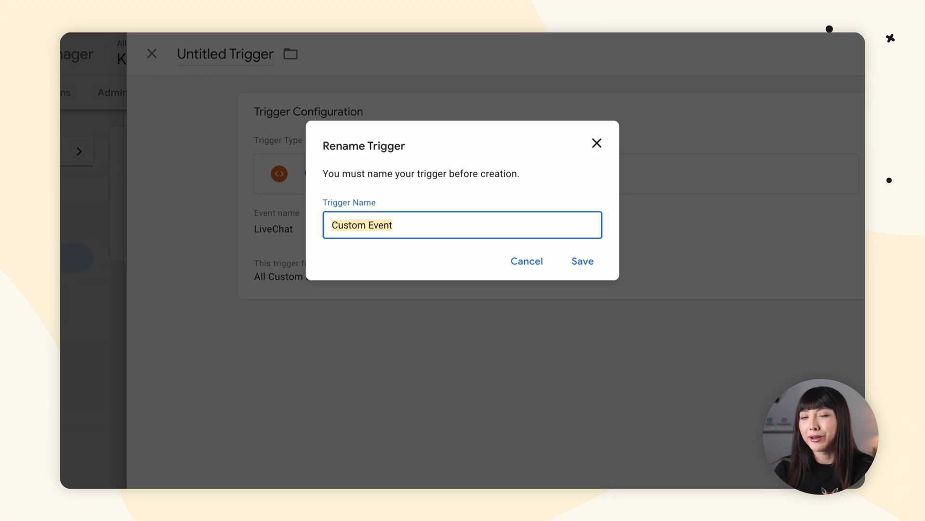
{"action": "key", "text": "BackSpace"}
{"action": "type", "text": "gaLiveChatRule"}
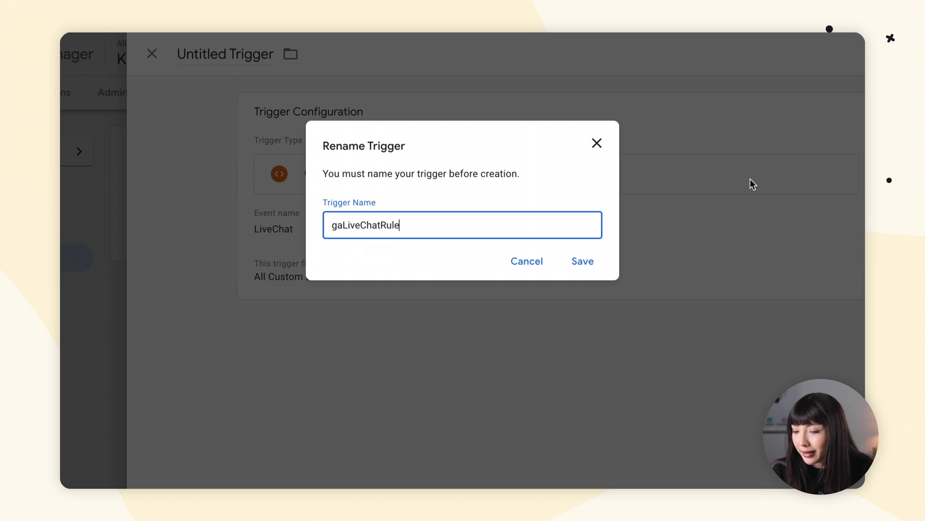
{"action": "left_click", "coordinate": [588, 262]}
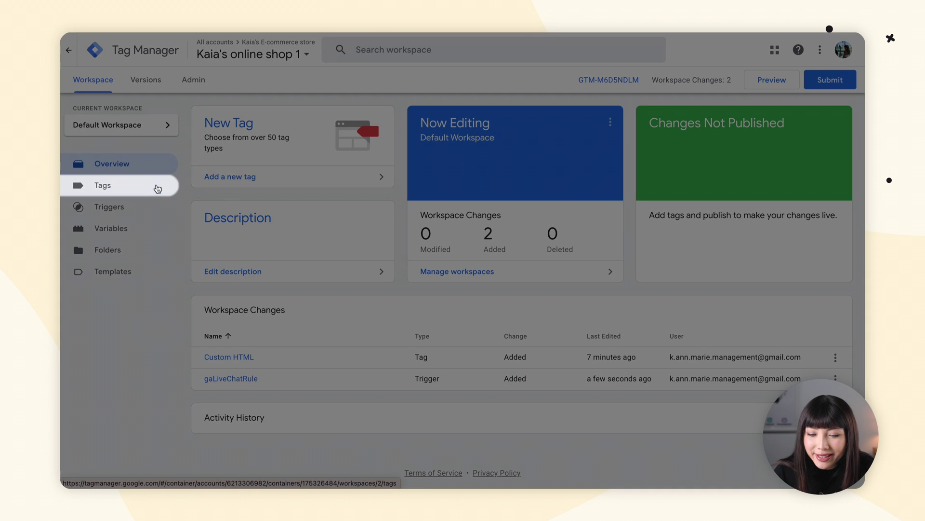
Step: Add a new tag that fires on the gaLiveChatRule trigger and set its type to Google Analytics: GA4 Event
{"action": "left_click", "coordinate": [157, 187]}
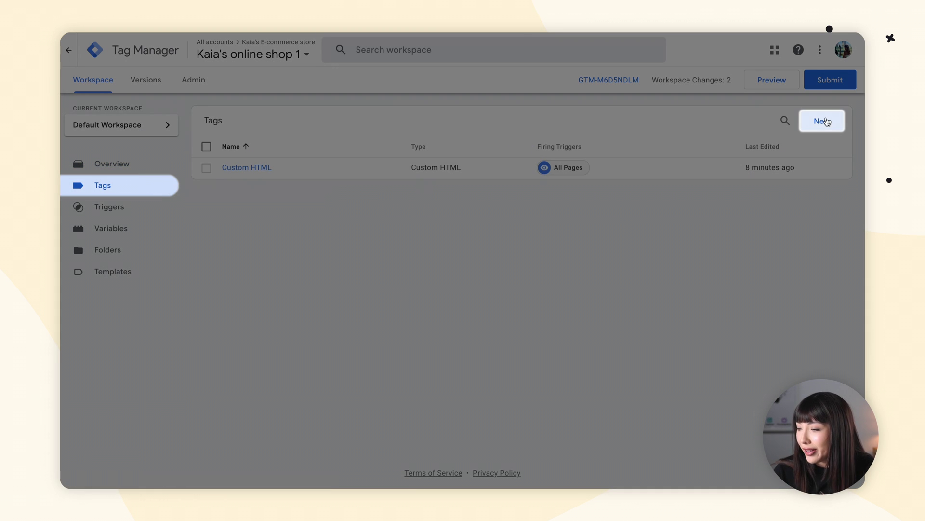
{"action": "left_click", "coordinate": [822, 121]}
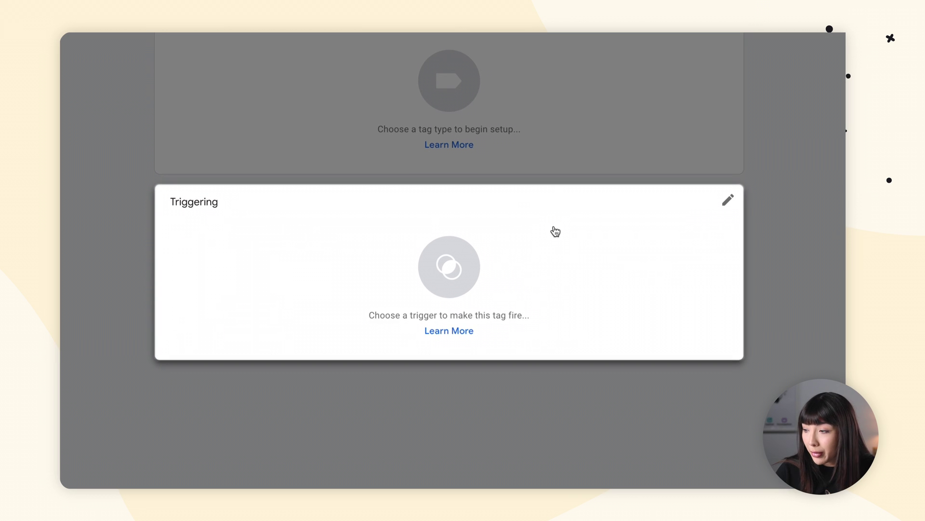
{"action": "left_click", "coordinate": [554, 231]}
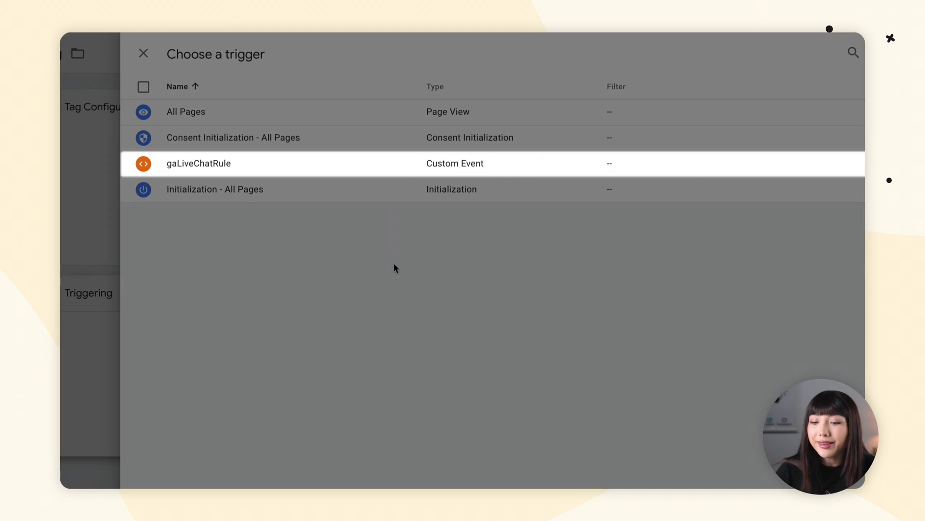
{"action": "left_click", "coordinate": [300, 169]}
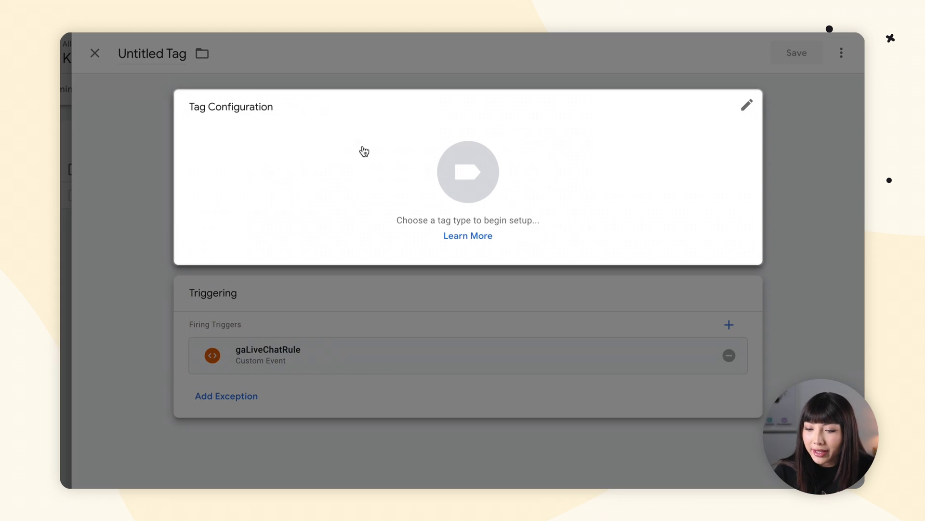
{"action": "left_click", "coordinate": [303, 185]}
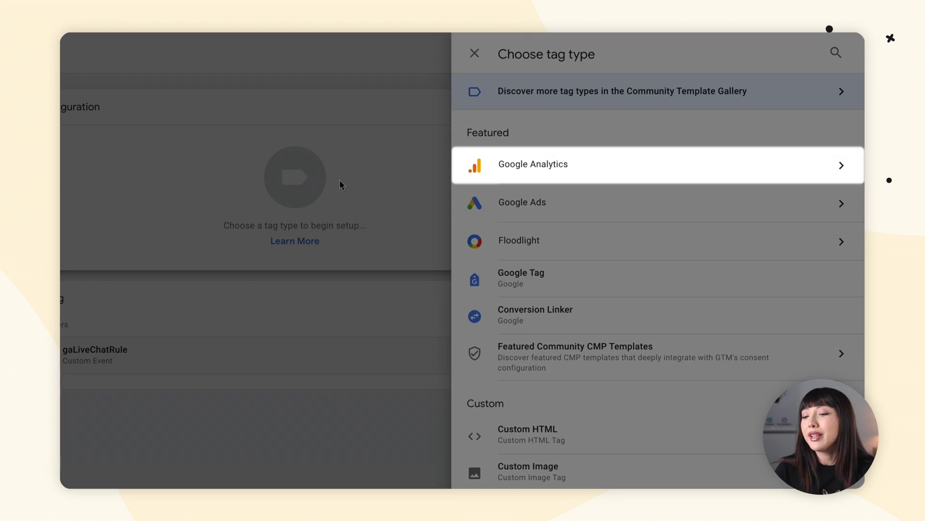
{"action": "left_click", "coordinate": [545, 180]}
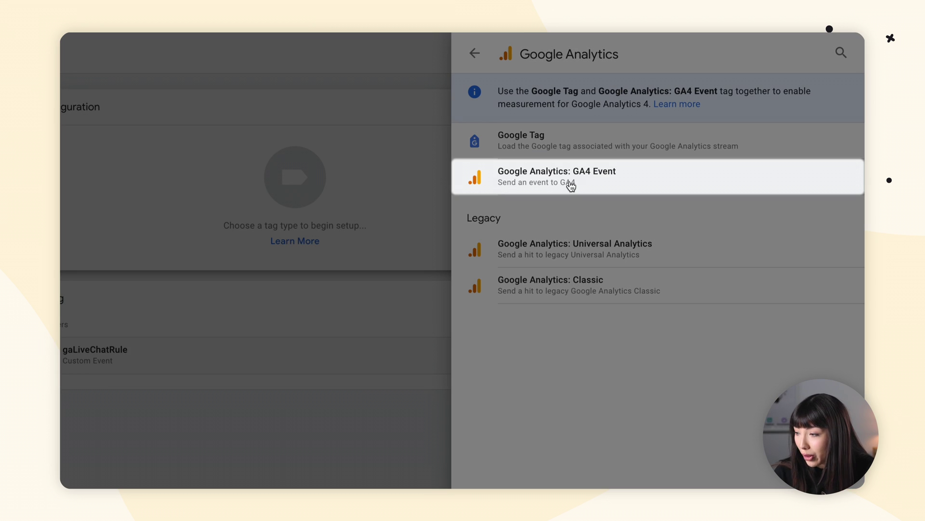
{"action": "left_click", "coordinate": [570, 183]}
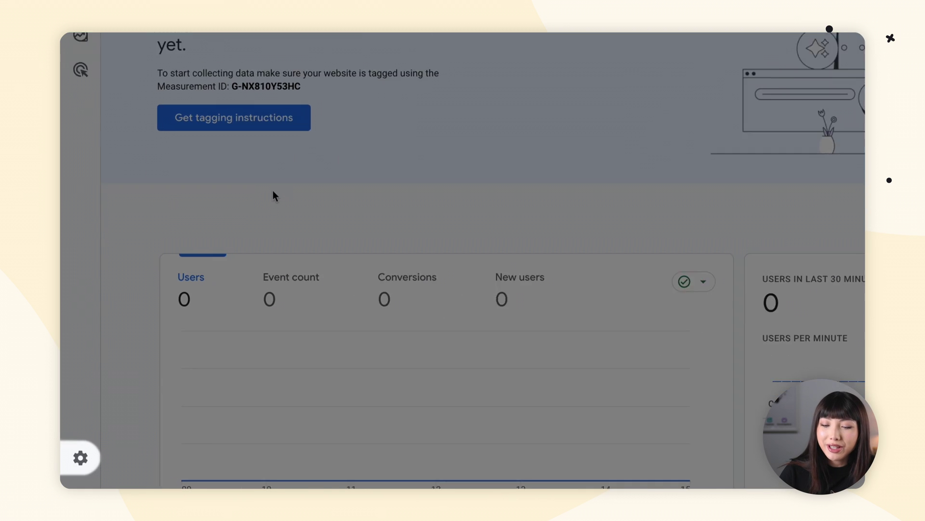
Step: Copy the measurement ID of the store's web data stream in Google Analytics and paste it into the GA4 Event tag in Tag Manager
{"action": "left_click", "coordinate": [85, 472]}
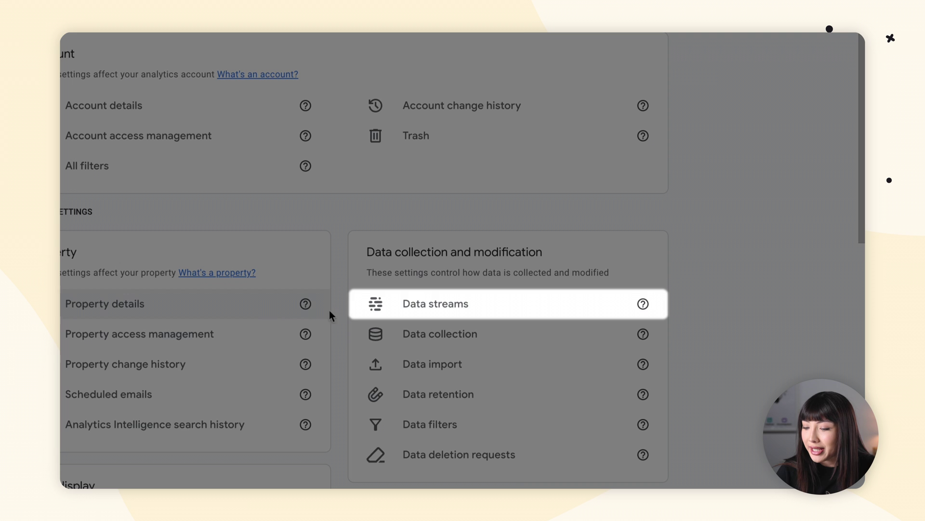
{"action": "left_click", "coordinate": [757, 303]}
{"action": "scroll", "coordinate": [415, 311], "scroll_direction": "up", "scroll_amount": 3}
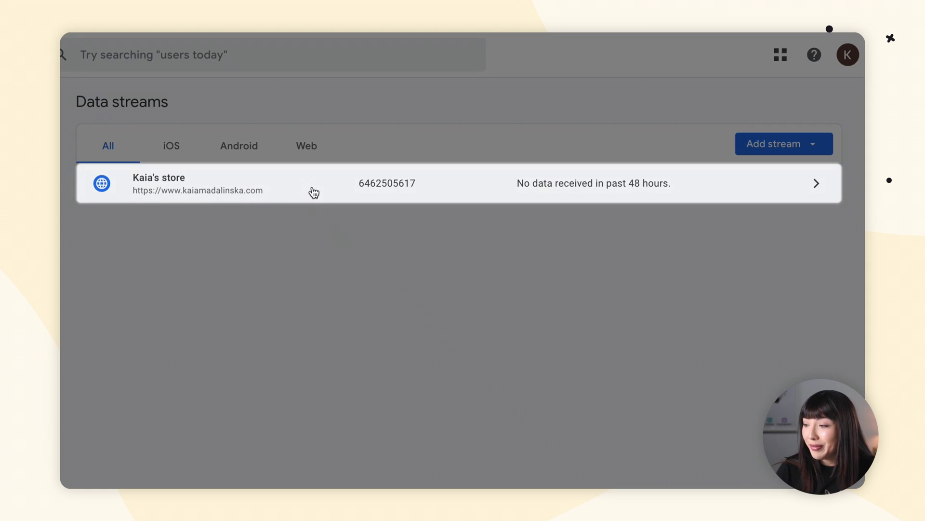
{"action": "left_click", "coordinate": [315, 189]}
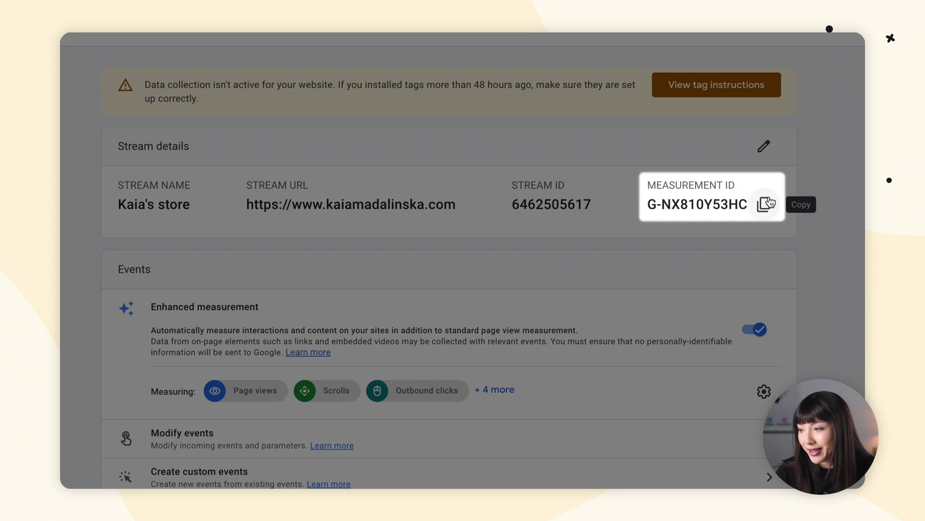
{"action": "left_click", "coordinate": [769, 202]}
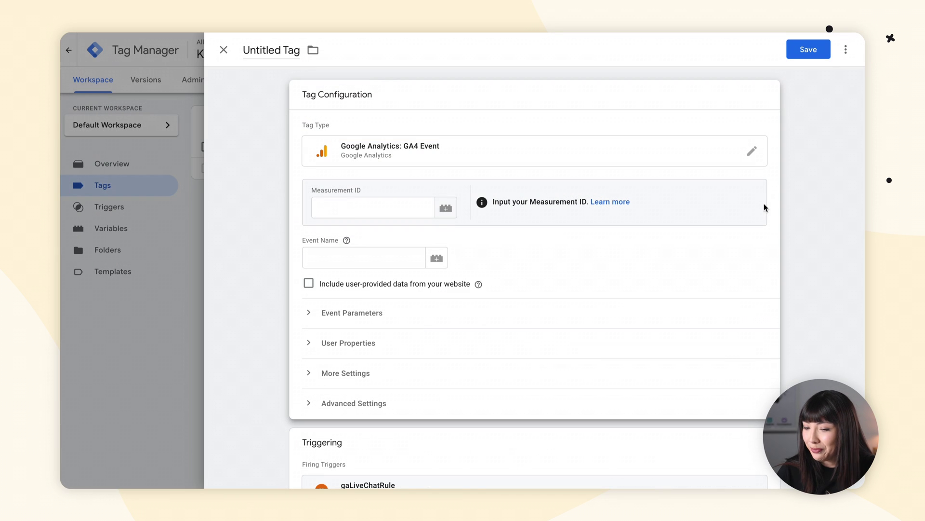
{"action": "left_click", "coordinate": [387, 206]}
{"action": "key", "text": "ctrl+v"}
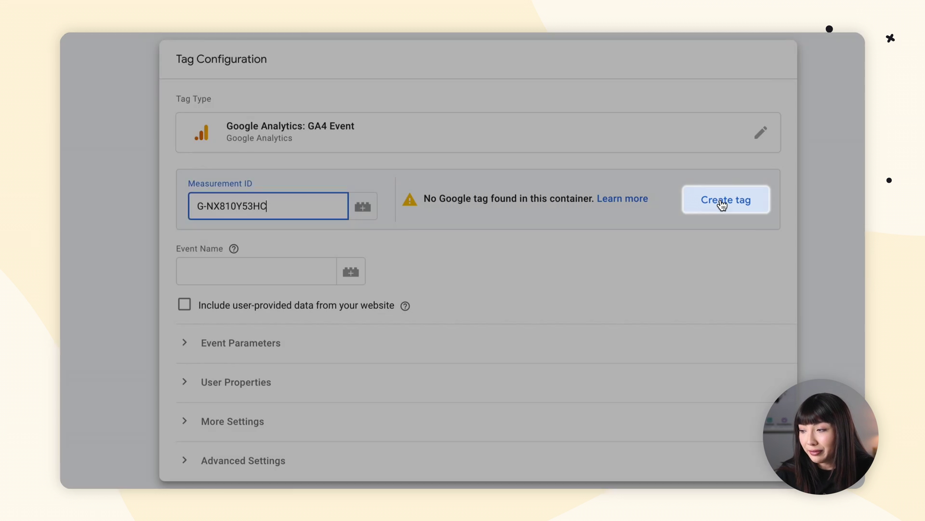
Step: Create a Google tag for the entered measurement ID and save it under the name Google Tag
{"action": "left_click", "coordinate": [721, 203]}
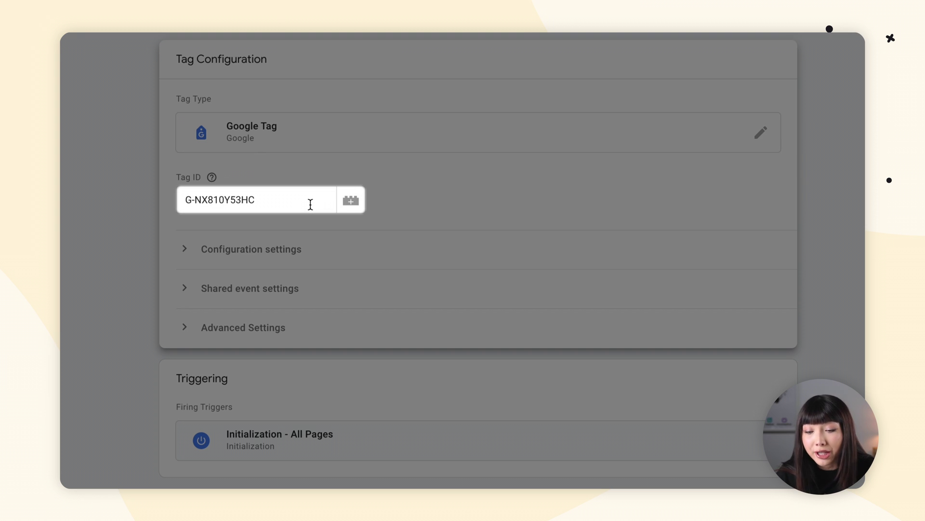
{"action": "scroll", "coordinate": [310, 204], "scroll_direction": "down", "scroll_amount": 2}
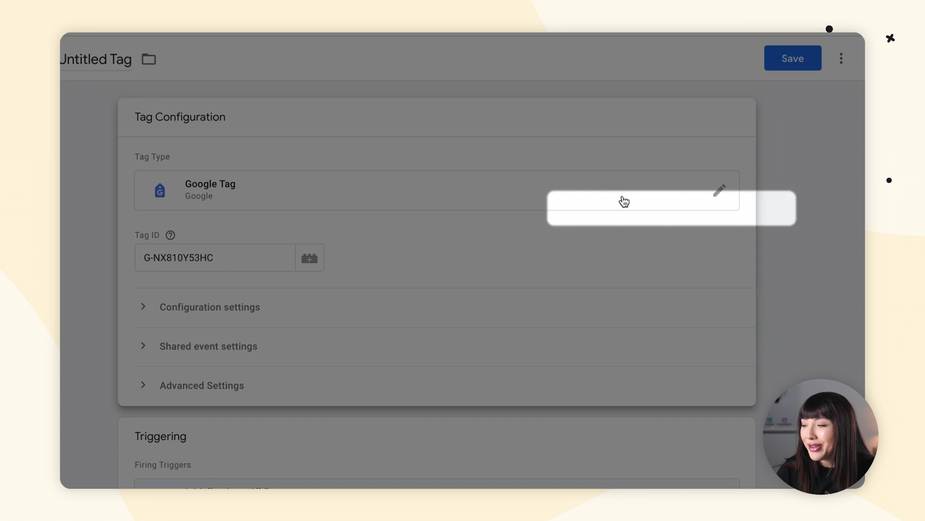
{"action": "left_click", "coordinate": [807, 58]}
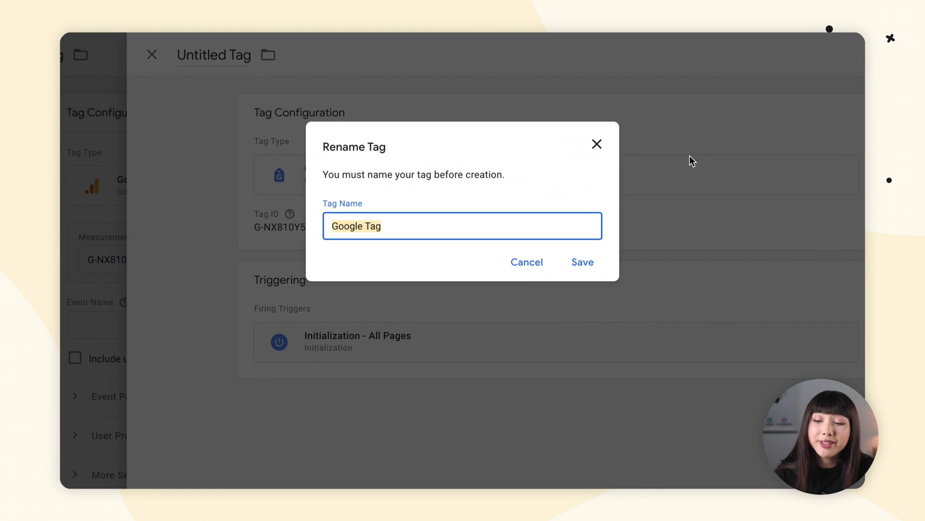
{"action": "left_click", "coordinate": [585, 267]}
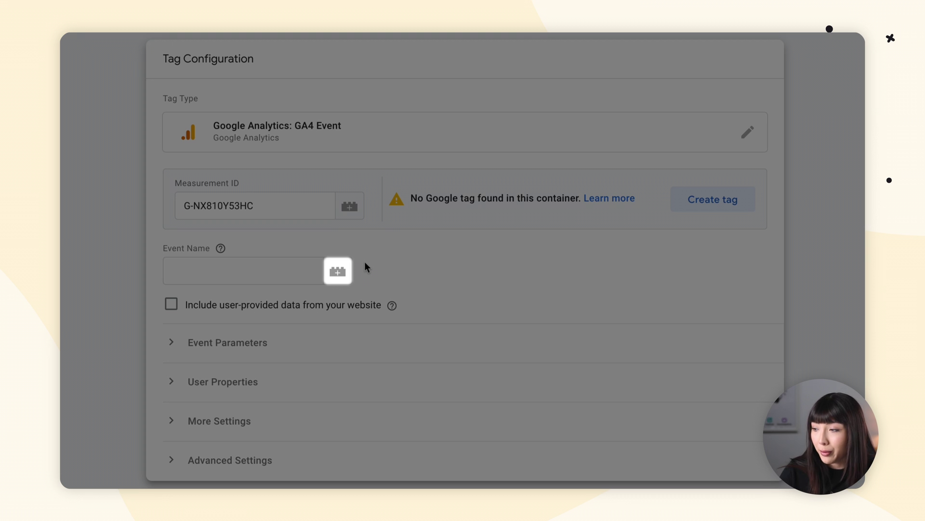
Step: Create a Data Layer Variable for the tag's event name, with data layer name eventCategory, and save it as gaLiveChatCategory
{"action": "left_click", "coordinate": [338, 273]}
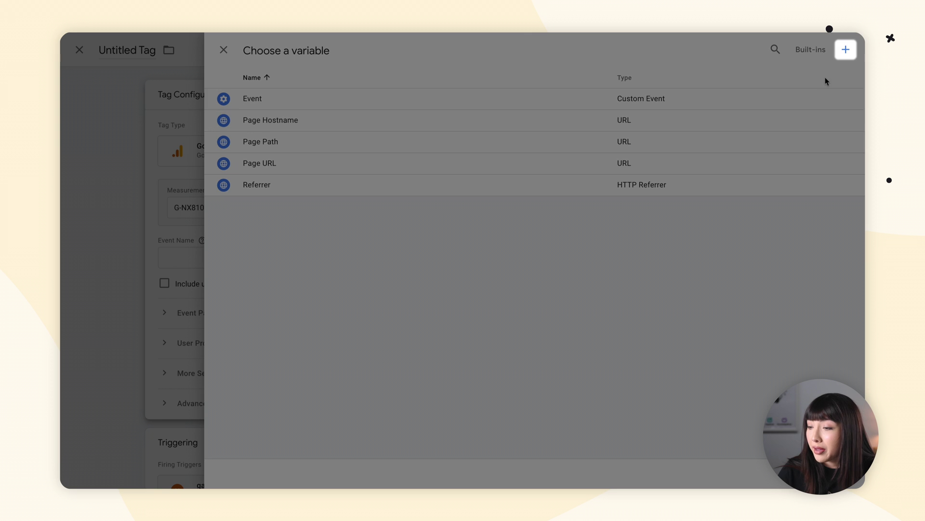
{"action": "left_click", "coordinate": [846, 51]}
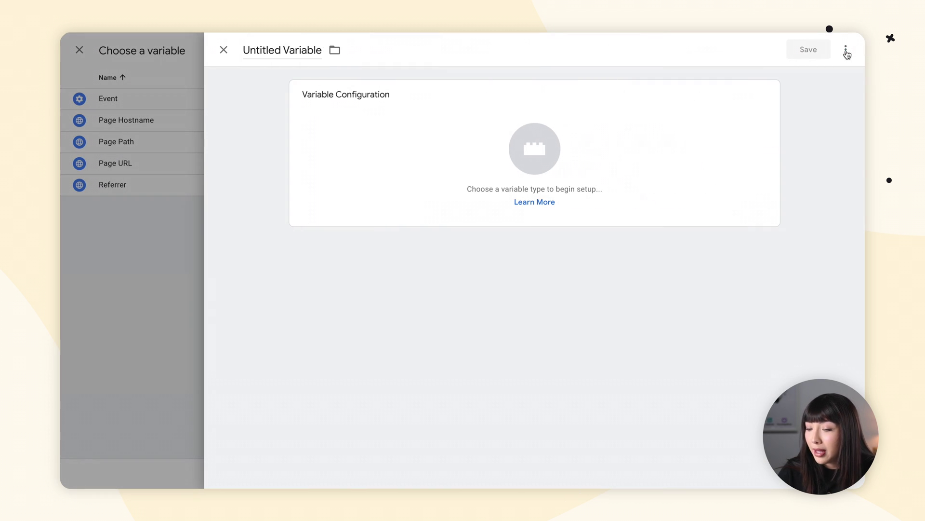
{"action": "left_click", "coordinate": [402, 160]}
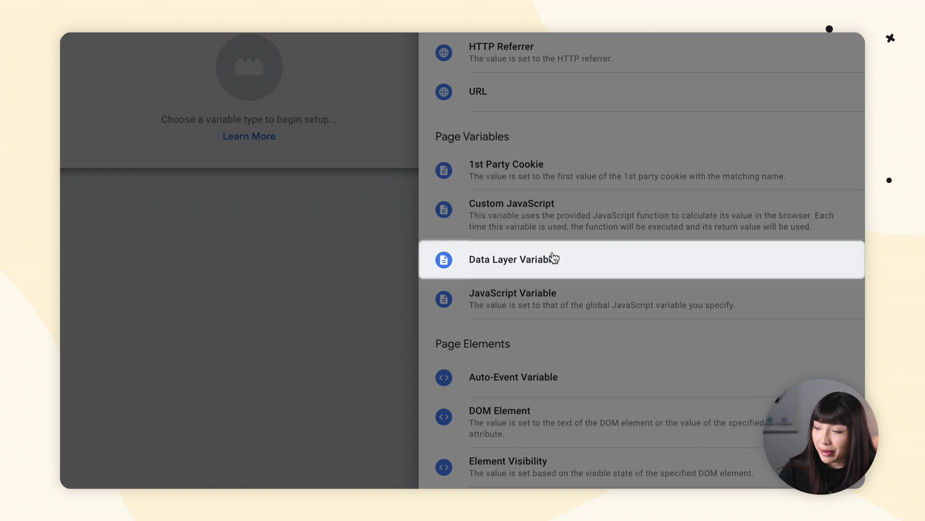
{"action": "left_click", "coordinate": [553, 259]}
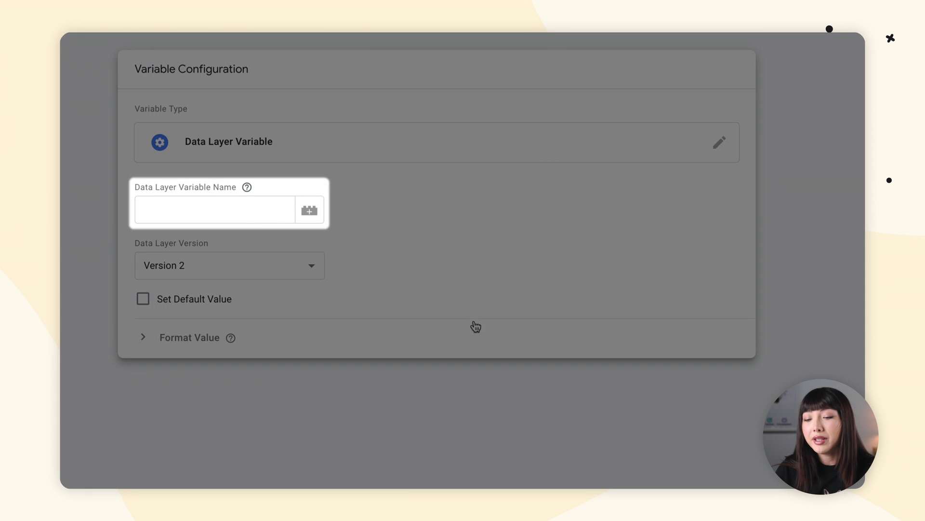
{"action": "left_click", "coordinate": [260, 220]}
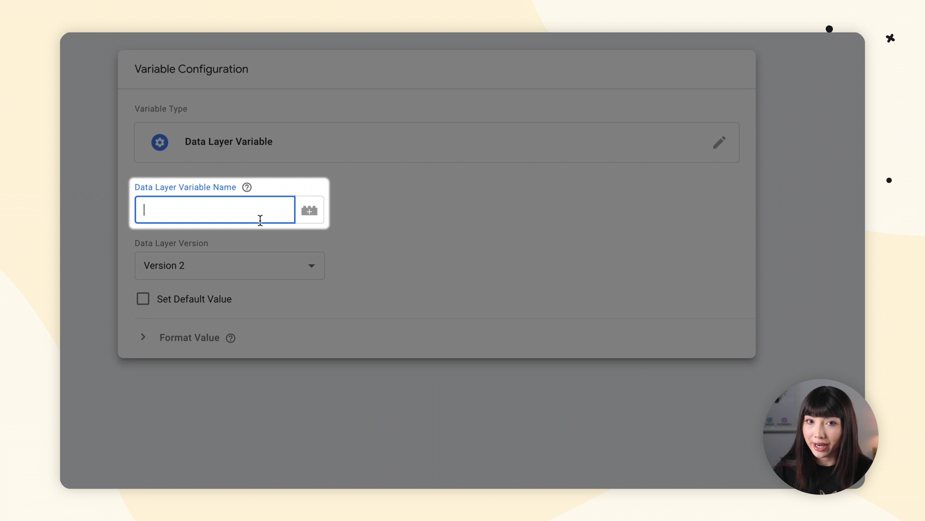
{"action": "type", "text": "eventCategory"}
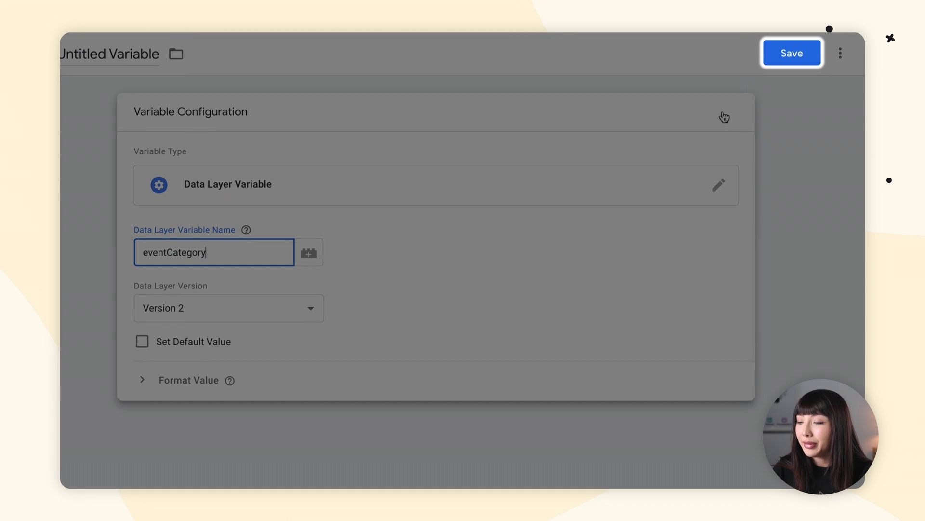
{"action": "left_click", "coordinate": [800, 54]}
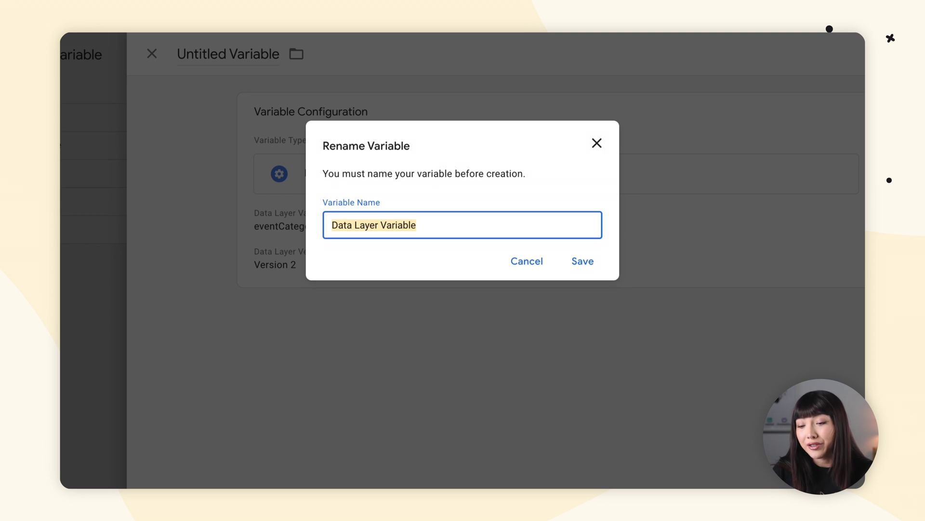
{"action": "type", "text": "gaLiveChatCategory"}
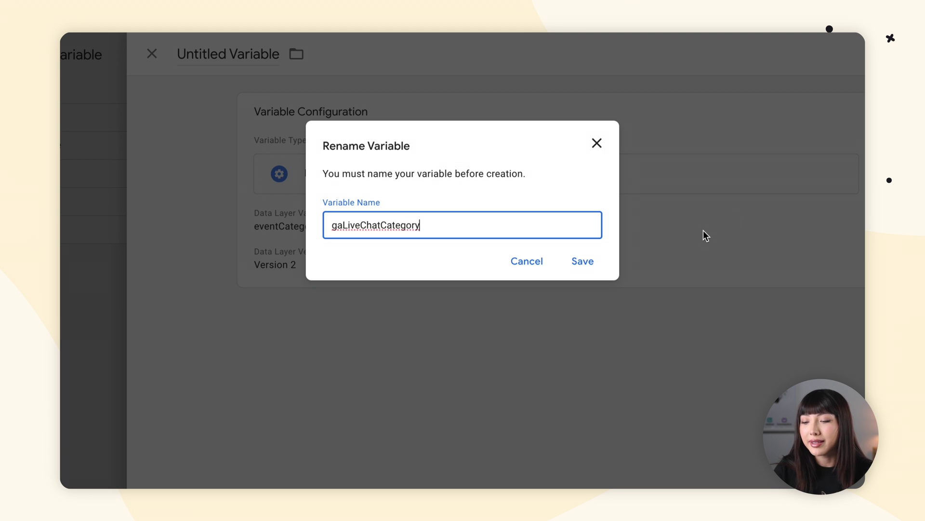
{"action": "left_click", "coordinate": [585, 260]}
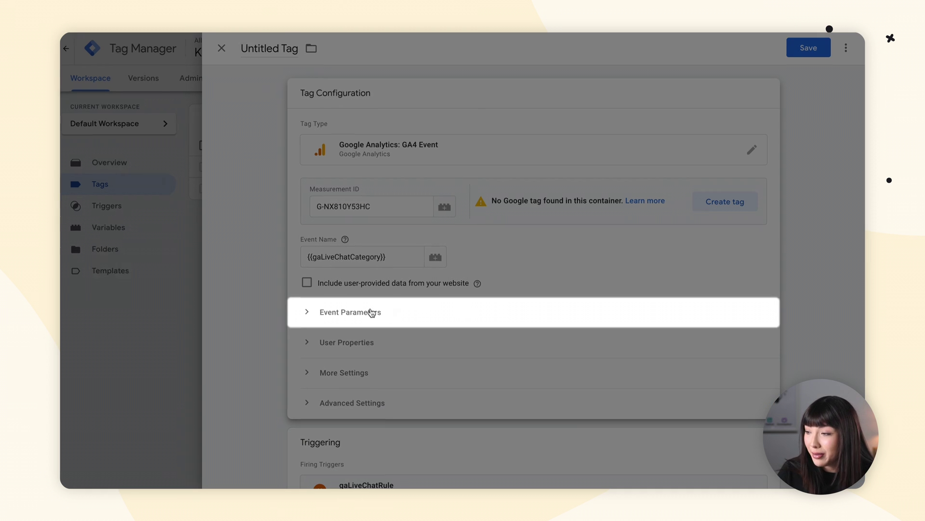
Step: Add an event parameter named eventAction to the GA4 Event tag
{"action": "left_click", "coordinate": [260, 263]}
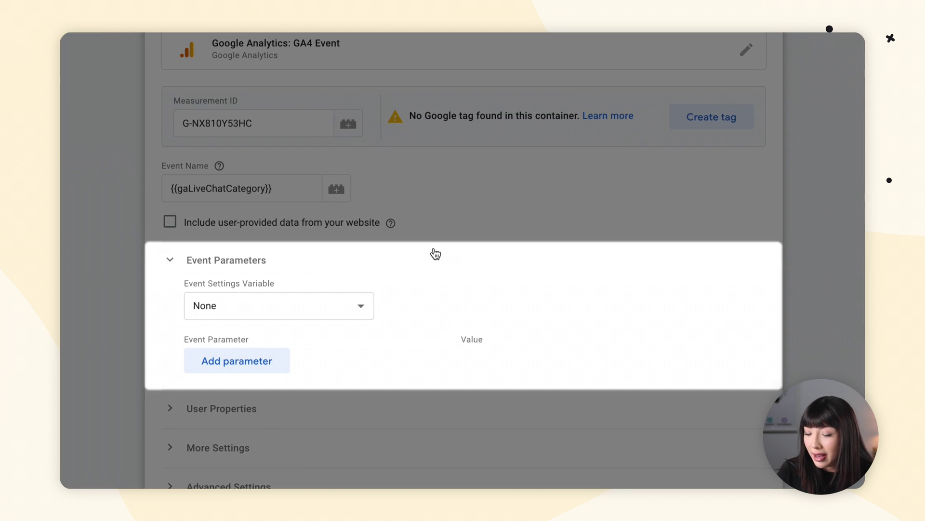
{"action": "scroll", "coordinate": [436, 253], "scroll_direction": "down", "scroll_amount": 1}
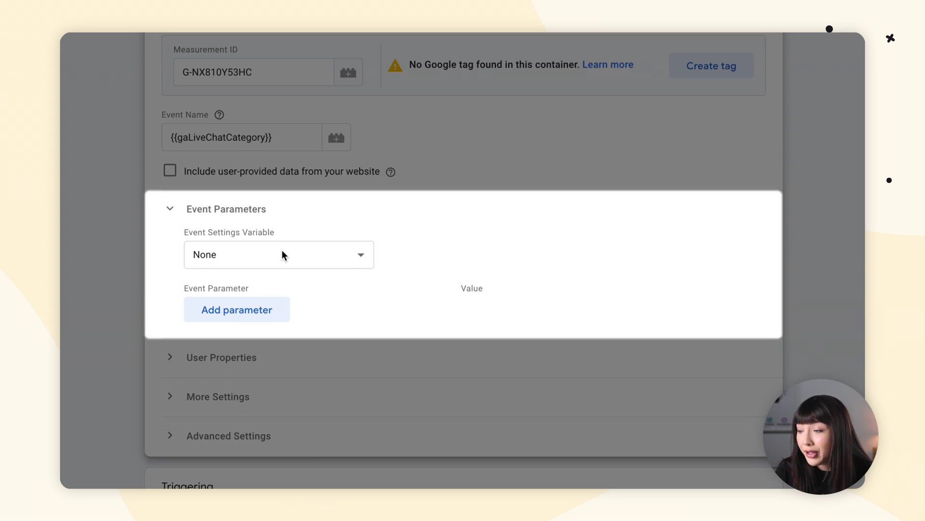
{"action": "scroll", "coordinate": [282, 255], "scroll_direction": "down", "scroll_amount": 1}
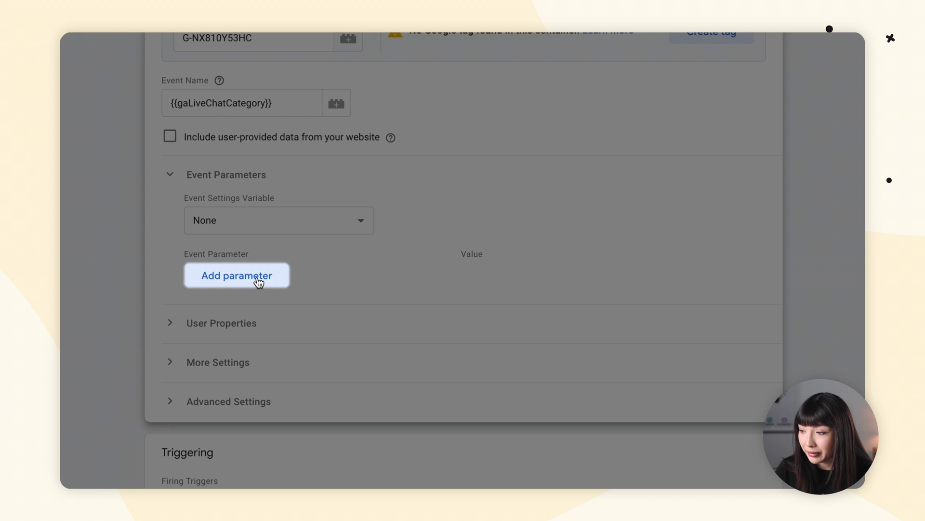
{"action": "left_click", "coordinate": [258, 279]}
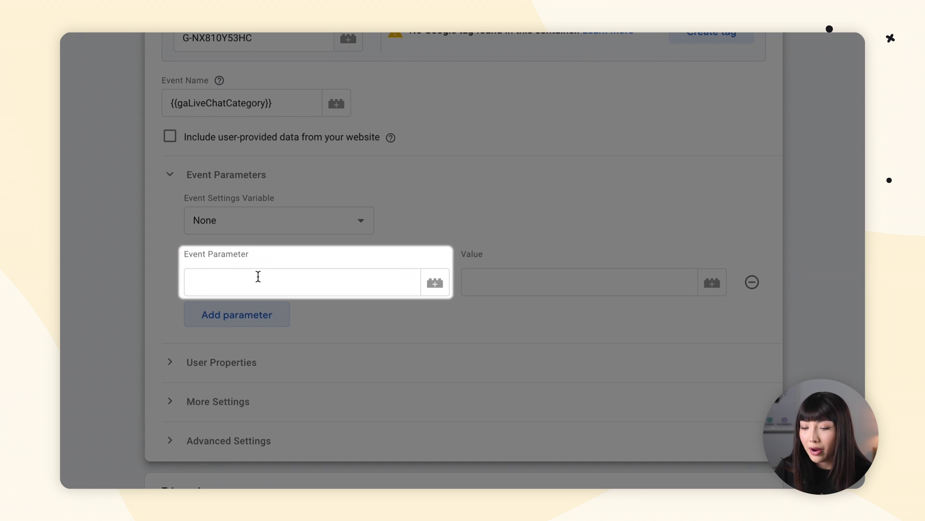
{"action": "left_click", "coordinate": [258, 277]}
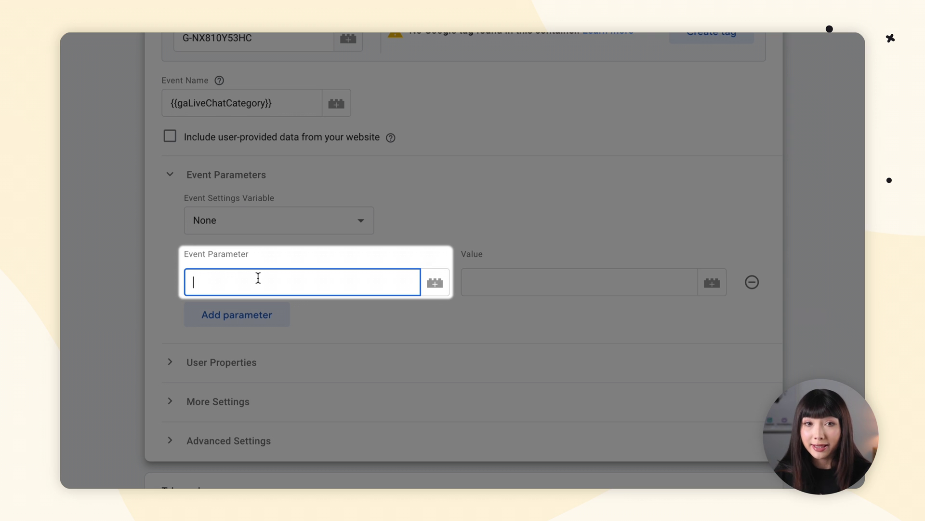
{"action": "type", "text": "eventAction"}
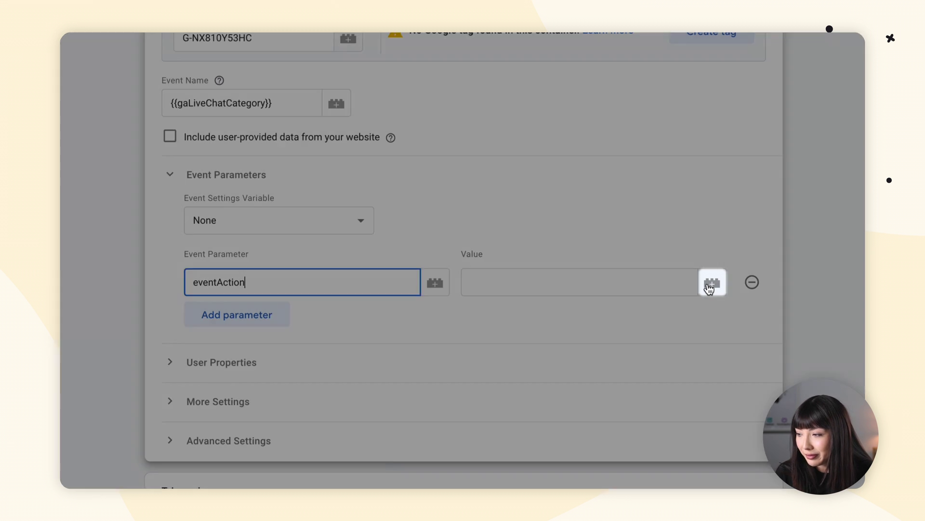
Step: Create a Data Layer Variable as the eventAction parameter's value, with data layer name eventAction, and save it as gaLiveChatAction
{"action": "left_click", "coordinate": [710, 284]}
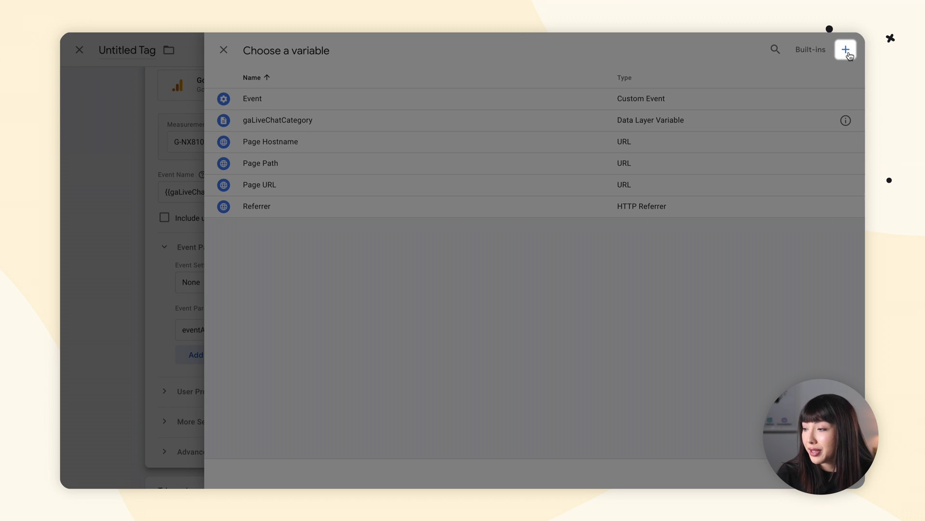
{"action": "left_click", "coordinate": [849, 54]}
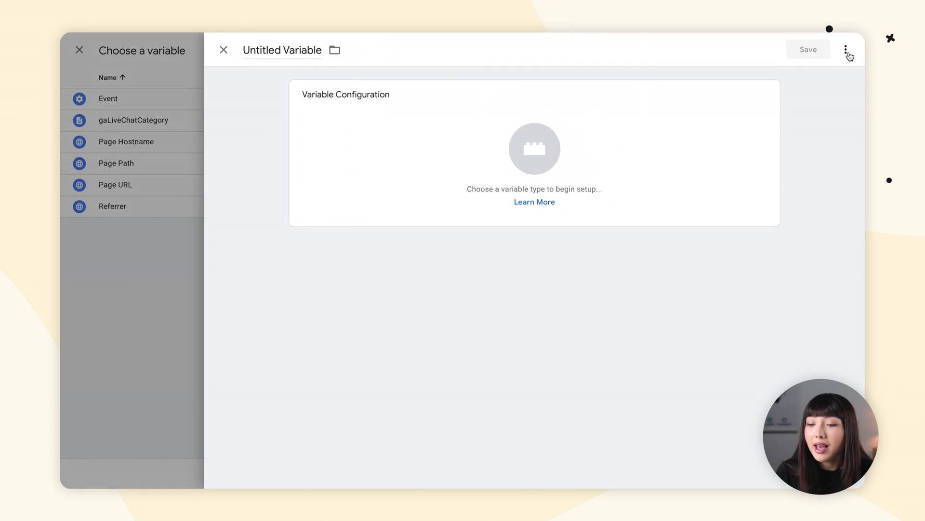
{"action": "left_click", "coordinate": [436, 116]}
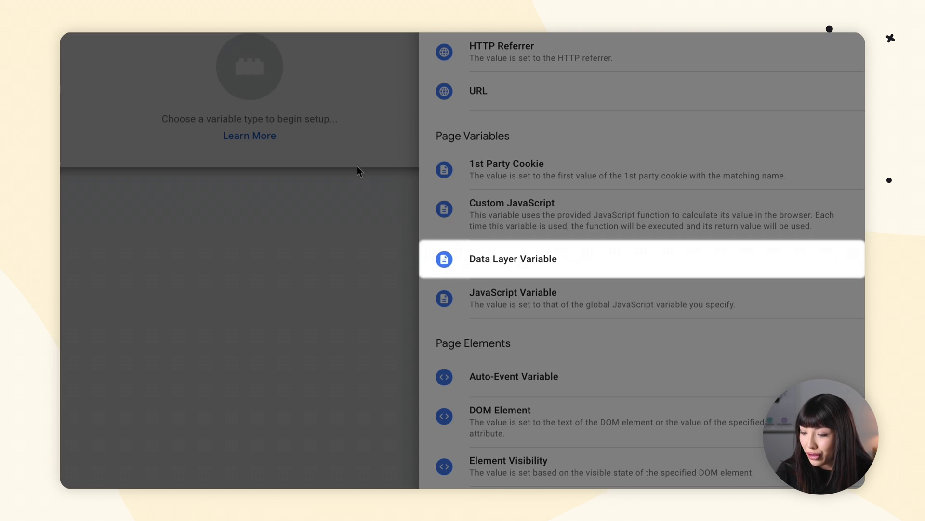
{"action": "left_click", "coordinate": [467, 259]}
{"action": "left_click", "coordinate": [223, 137]}
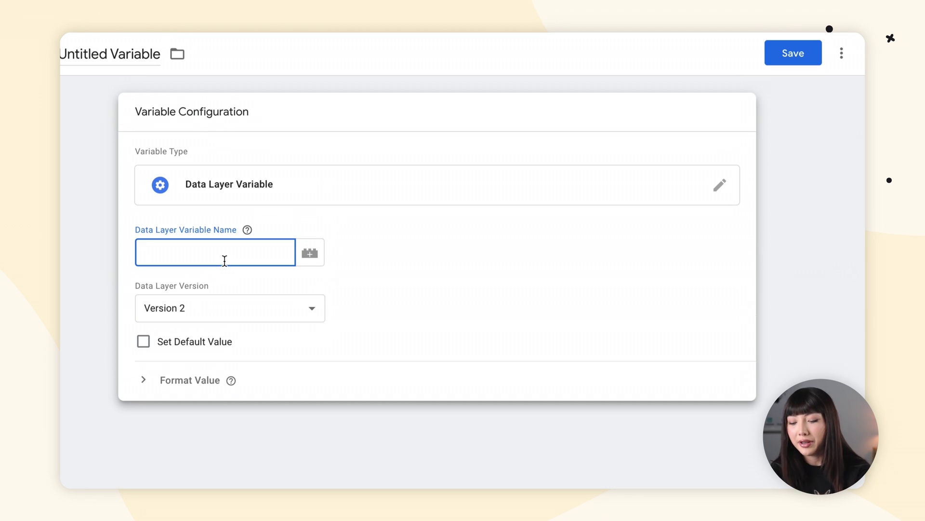
{"action": "type", "text": "eventAction"}
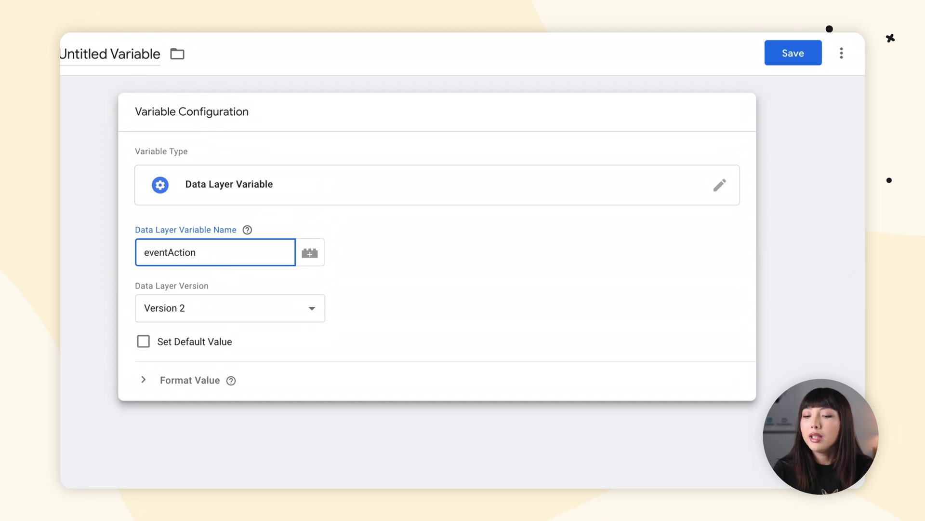
{"action": "left_click", "coordinate": [793, 54]}
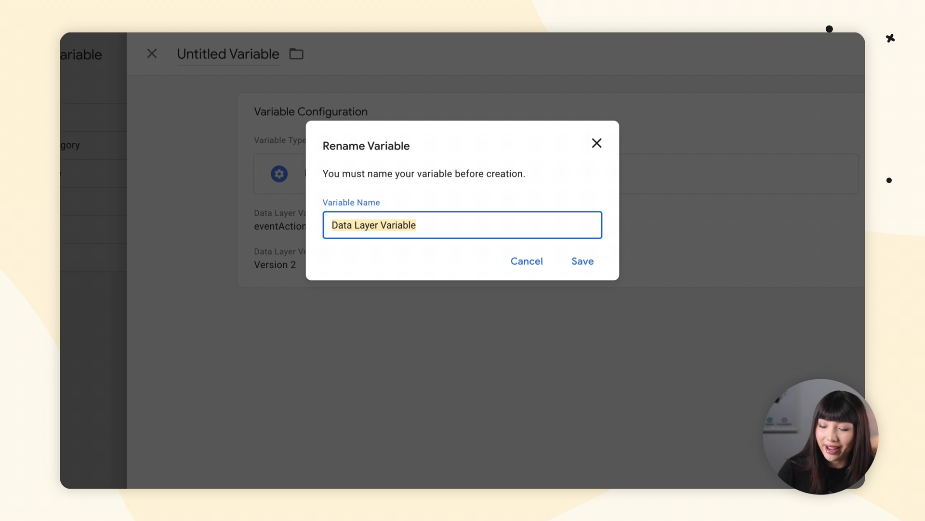
{"action": "type", "text": "gaLiveChatAction"}
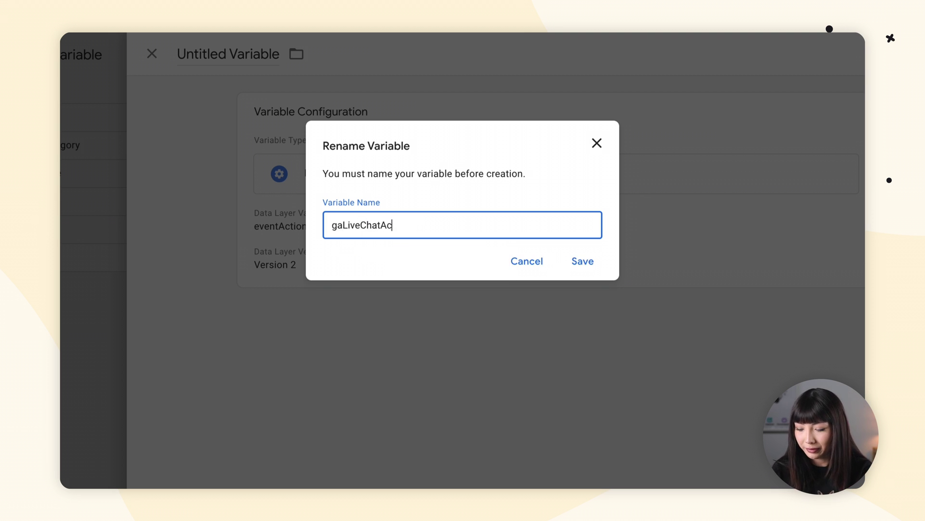
{"action": "left_click", "coordinate": [584, 259]}
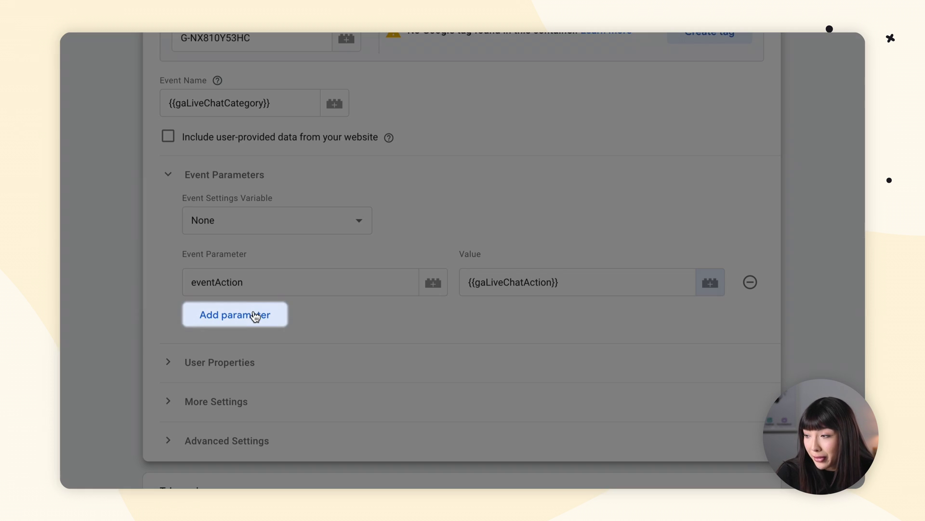
Step: Add a second event parameter named eventLabel to the GA4 Event tag
{"action": "left_click", "coordinate": [255, 312]}
{"action": "left_click", "coordinate": [251, 323]}
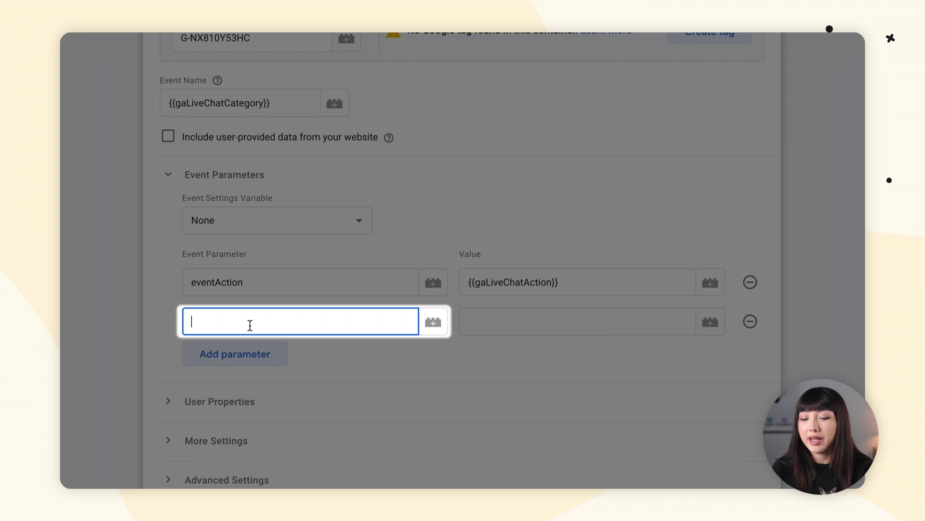
{"action": "type", "text": "eventLabel"}
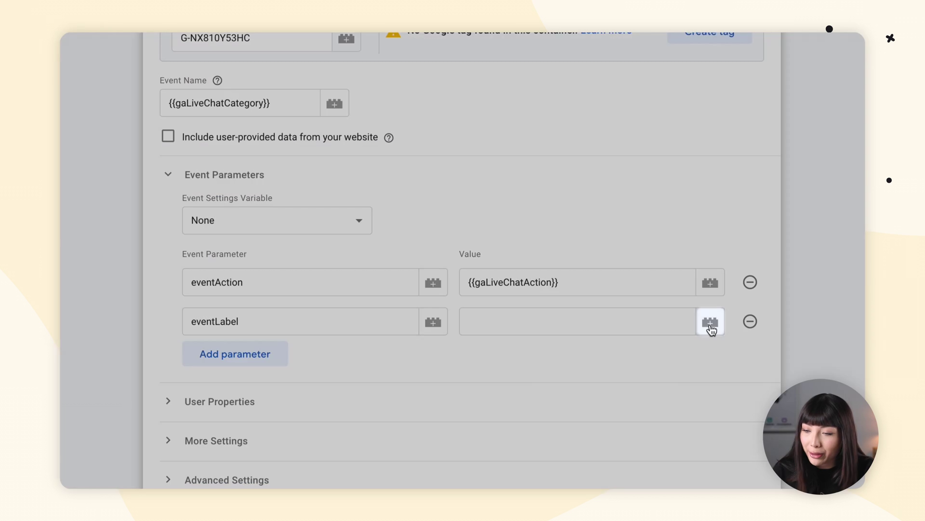
Step: Create a Data Layer Variable as the eventLabel parameter's value, with data layer name eventLabel, and save it as gaLiveChatLabel
{"action": "left_click", "coordinate": [711, 322]}
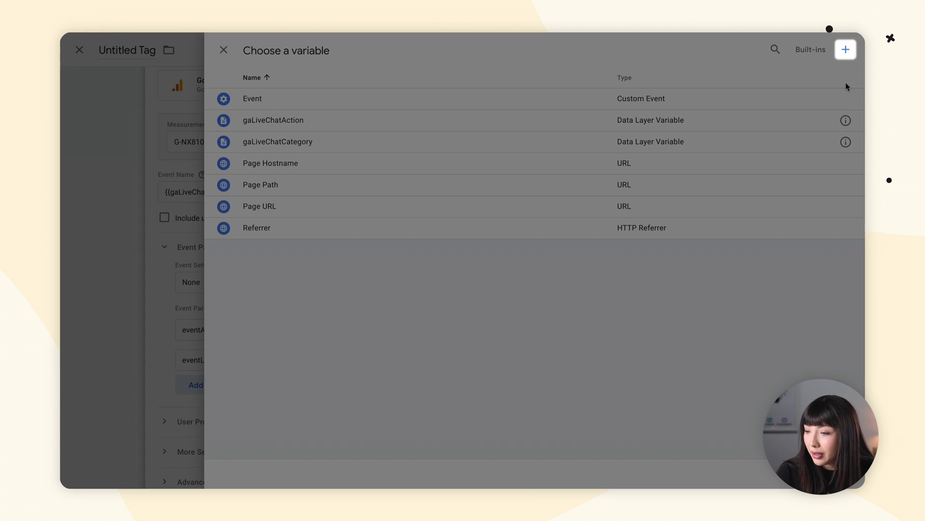
{"action": "left_click", "coordinate": [846, 49]}
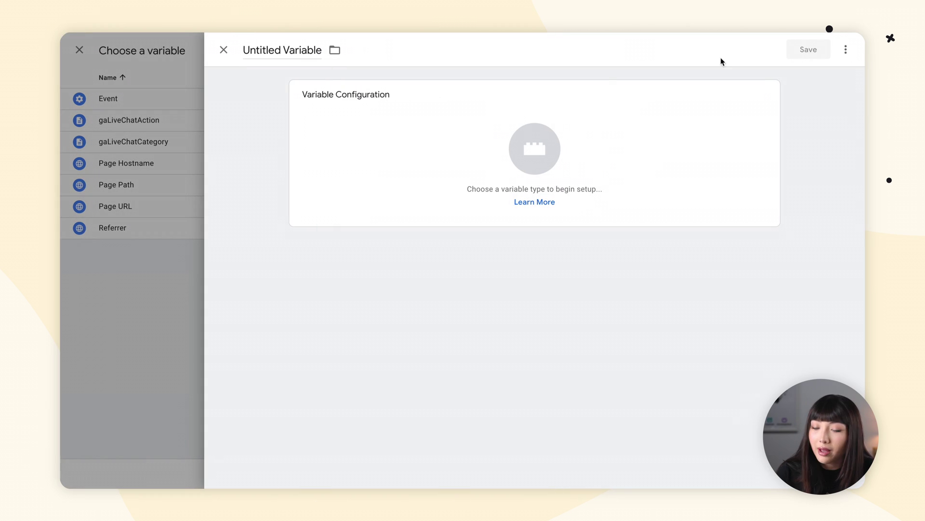
{"action": "left_click", "coordinate": [435, 139]}
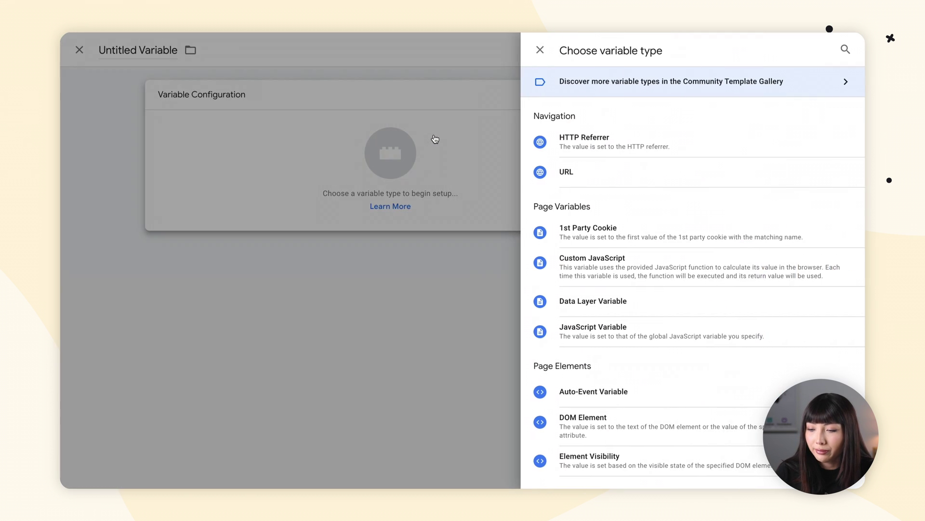
{"action": "left_click", "coordinate": [572, 298]}
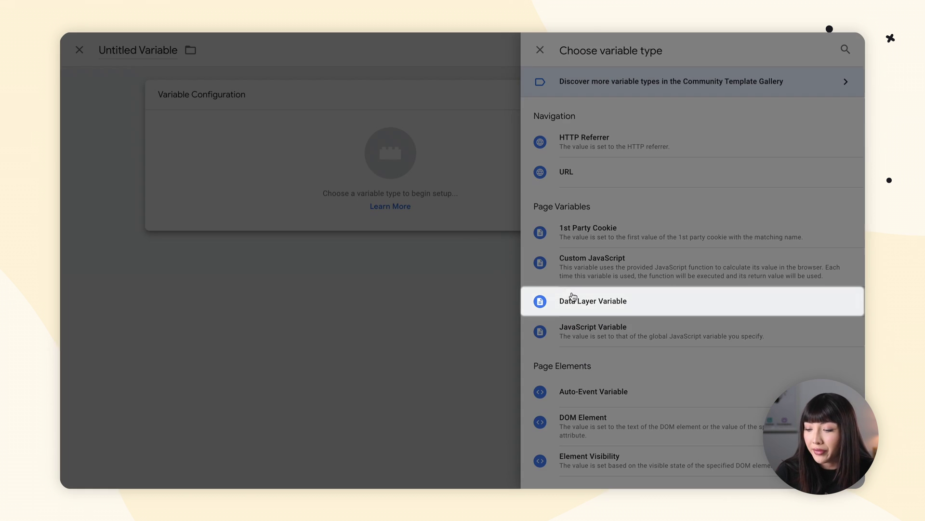
{"action": "left_click", "coordinate": [386, 206]}
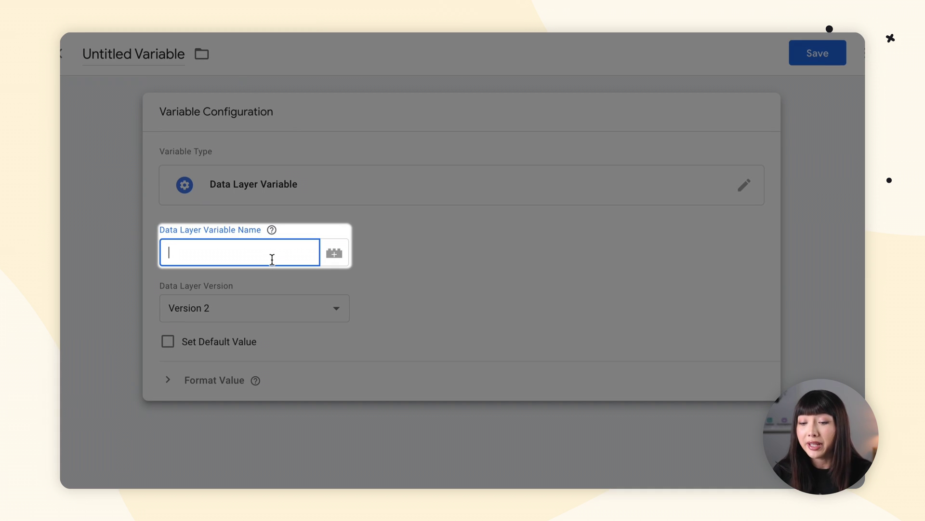
{"action": "type", "text": "eventLabel"}
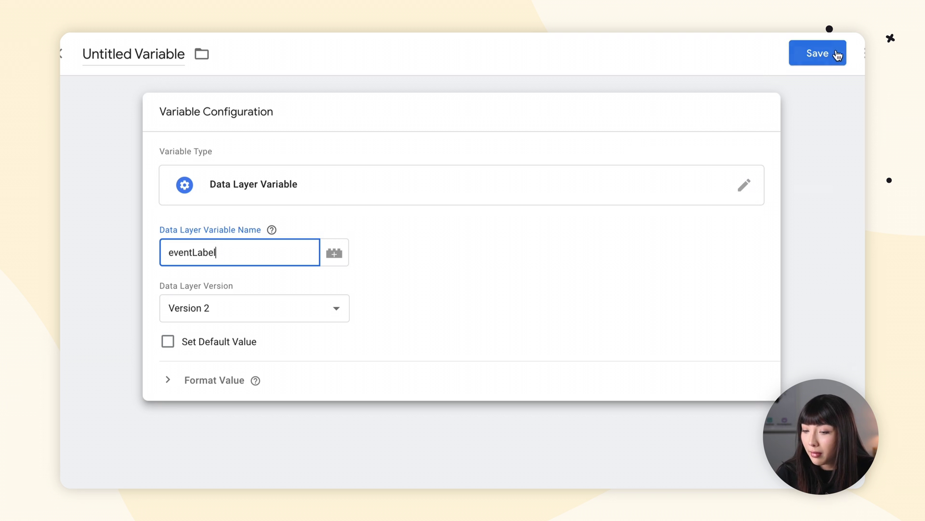
{"action": "left_click", "coordinate": [836, 55]}
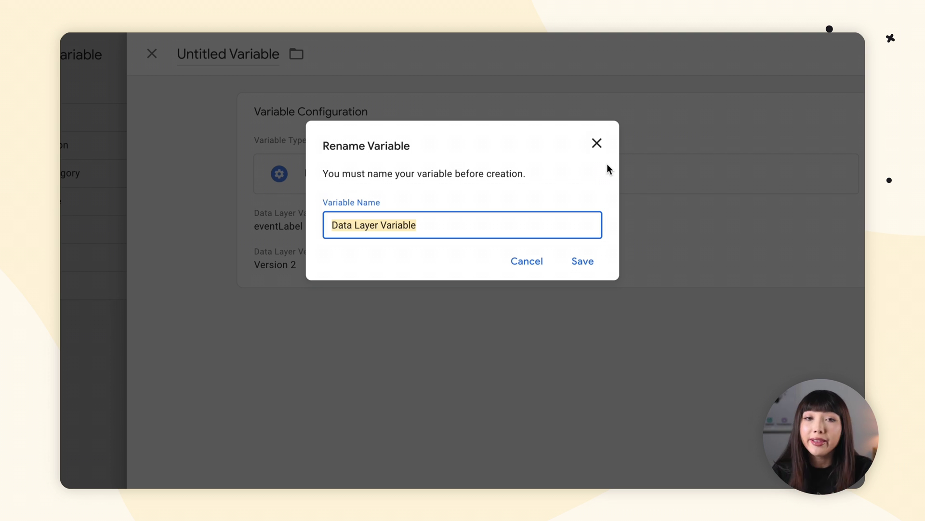
{"action": "type", "text": "gaLiveChatLabel"}
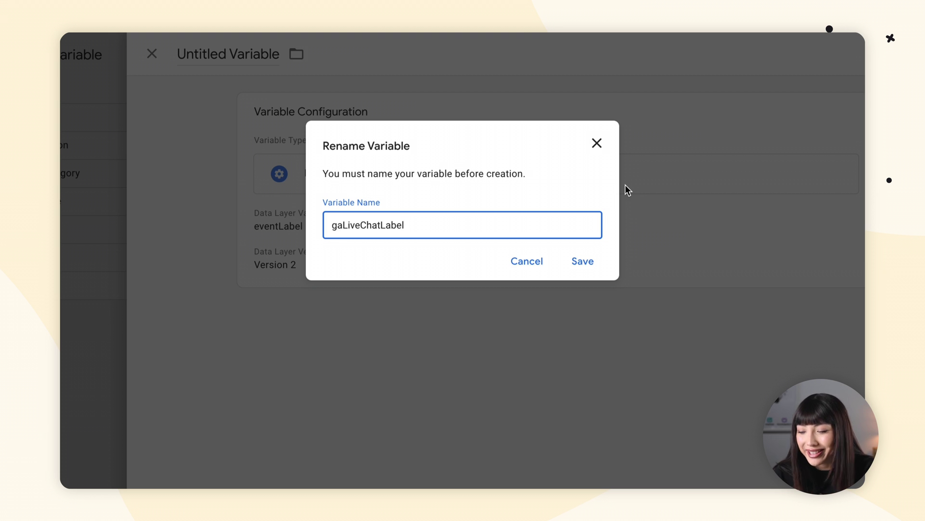
{"action": "left_click", "coordinate": [592, 261]}
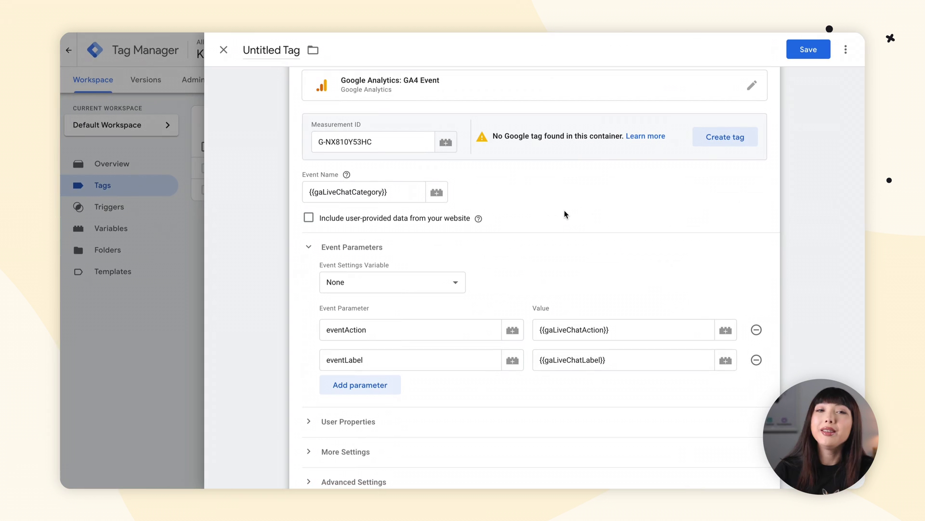
{"action": "scroll", "coordinate": [433, 341], "scroll_direction": "down", "scroll_amount": 1}
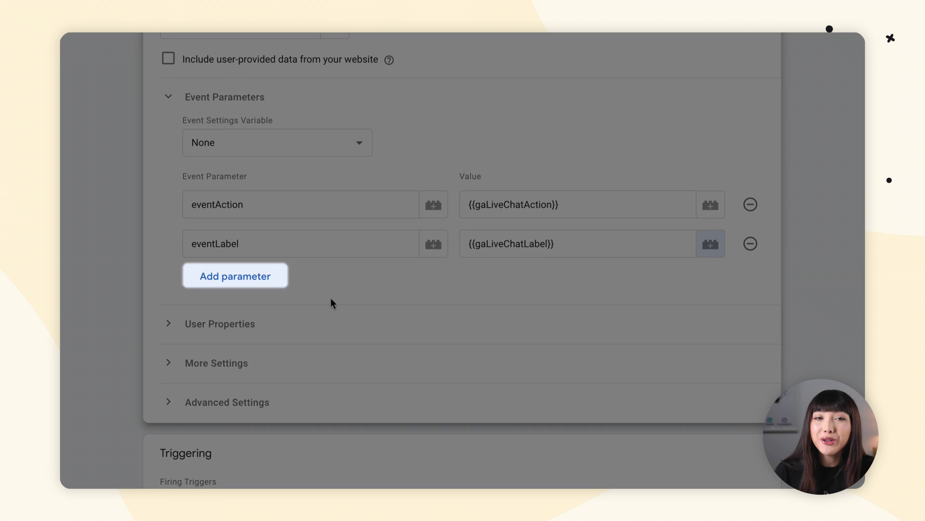
Step: Add a third event parameter named eventValue to the GA4 Event tag
{"action": "left_click", "coordinate": [264, 274]}
{"action": "left_click", "coordinate": [262, 288]}
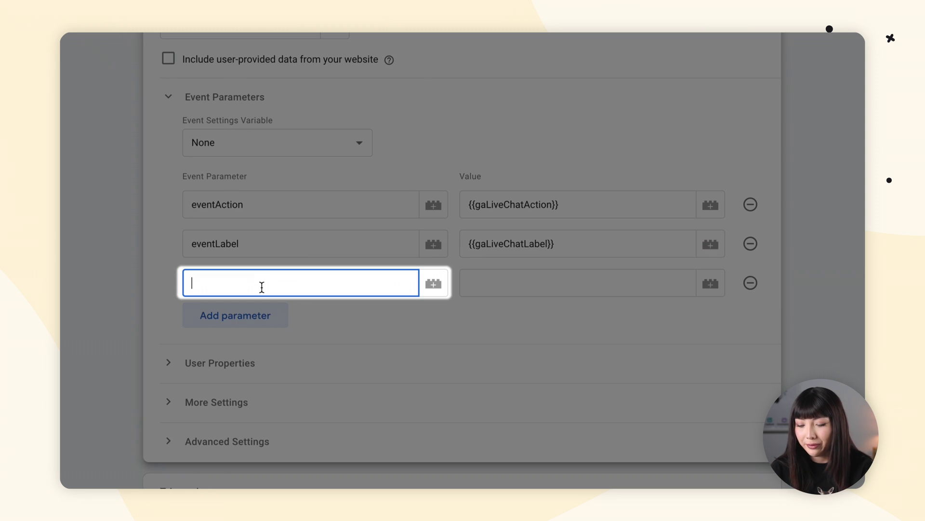
{"action": "type", "text": "eventV"}
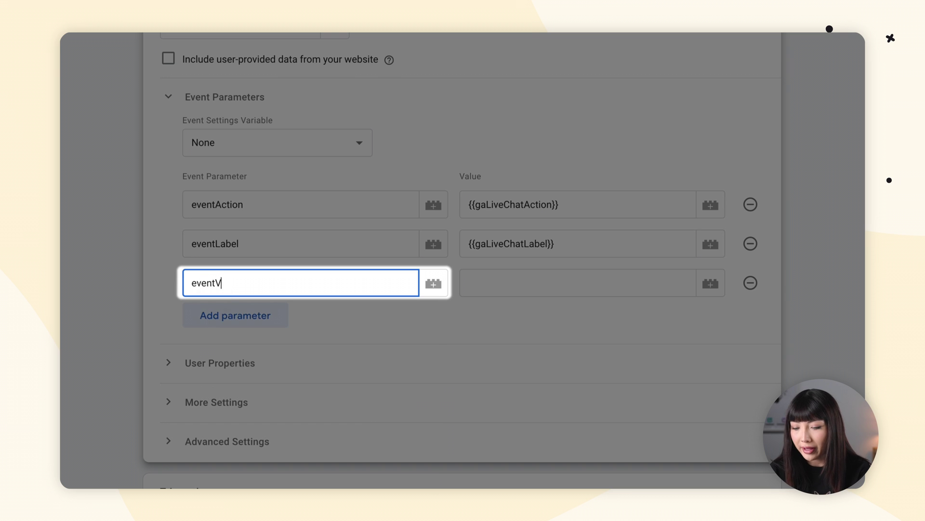
{"action": "type", "text": "alue"}
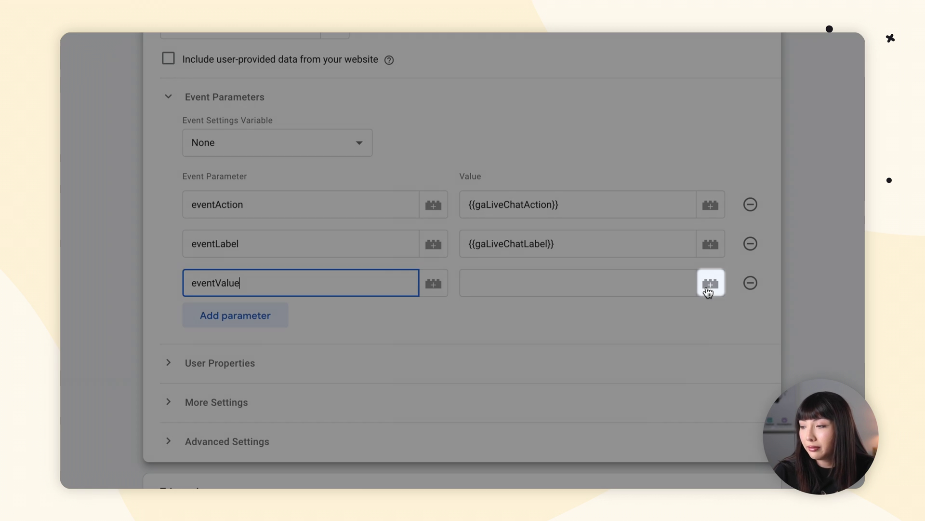
Step: Create Data Layer Variable gaLiveChatValue with data layer name eventValue as the parameter's value, and save the tag as Google Analytics GA4 Event
{"action": "left_click", "coordinate": [709, 284]}
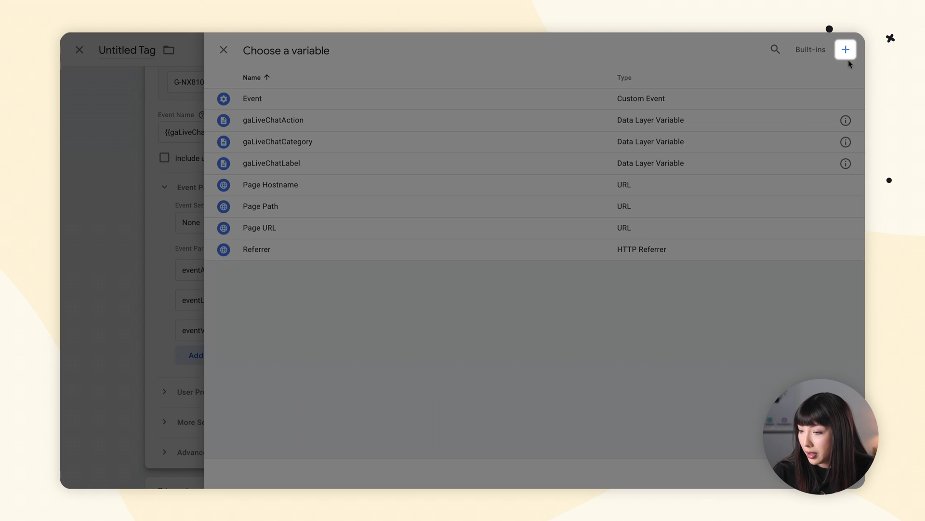
{"action": "left_click", "coordinate": [847, 52]}
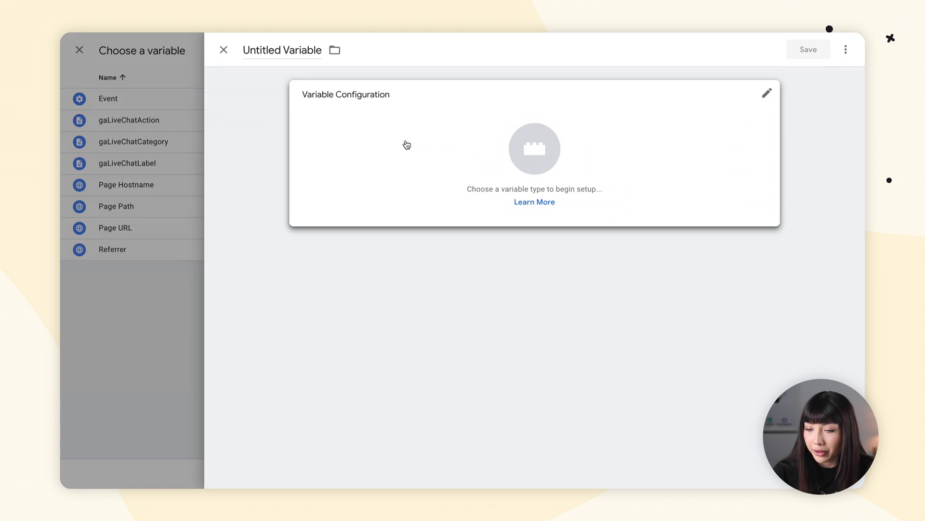
{"action": "left_click", "coordinate": [407, 144]}
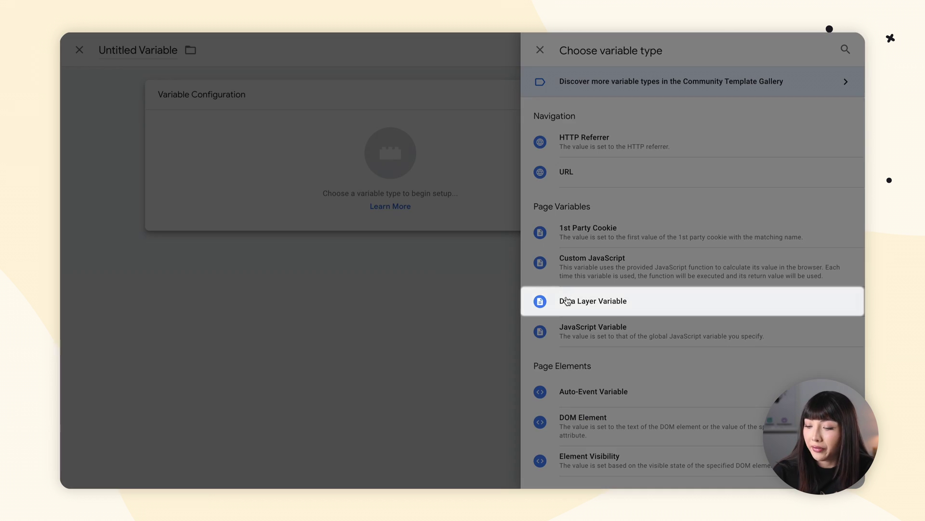
{"action": "left_click", "coordinate": [568, 301]}
{"action": "left_click", "coordinate": [408, 203]}
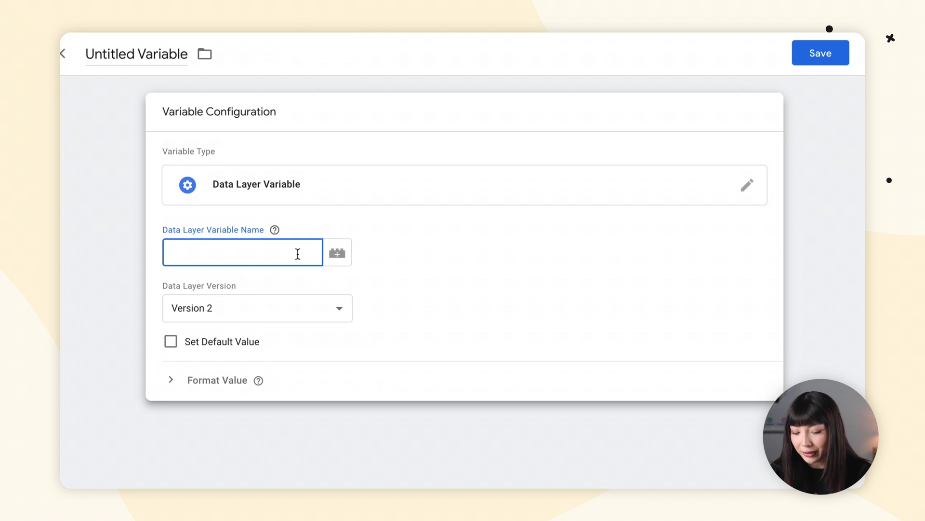
{"action": "type", "text": "eventValue"}
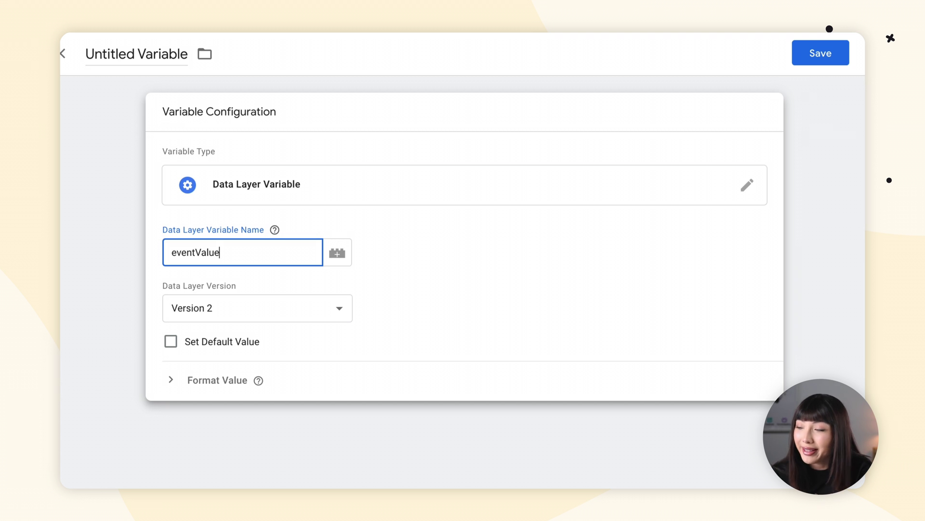
{"action": "left_click", "coordinate": [814, 59]}
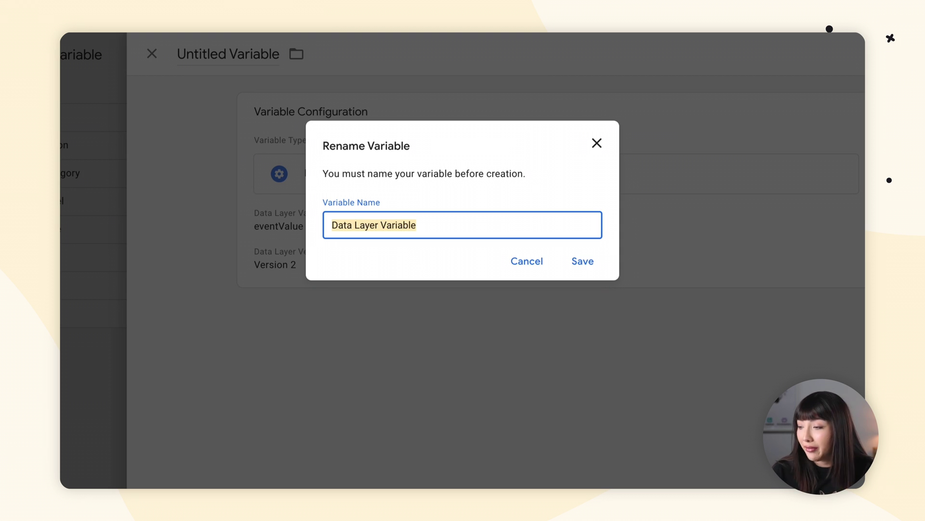
{"action": "type", "text": "gaLiveChatValue"}
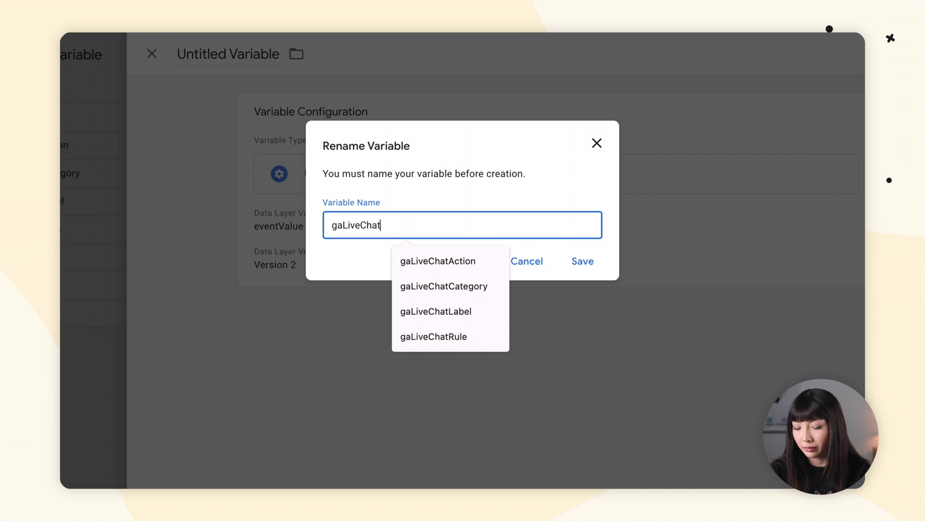
{"action": "left_click", "coordinate": [595, 261]}
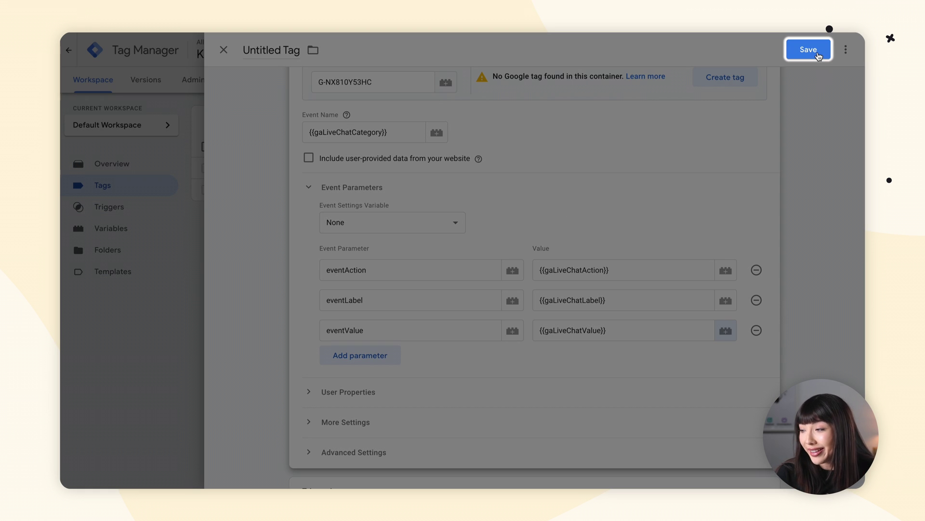
{"action": "left_click", "coordinate": [818, 54]}
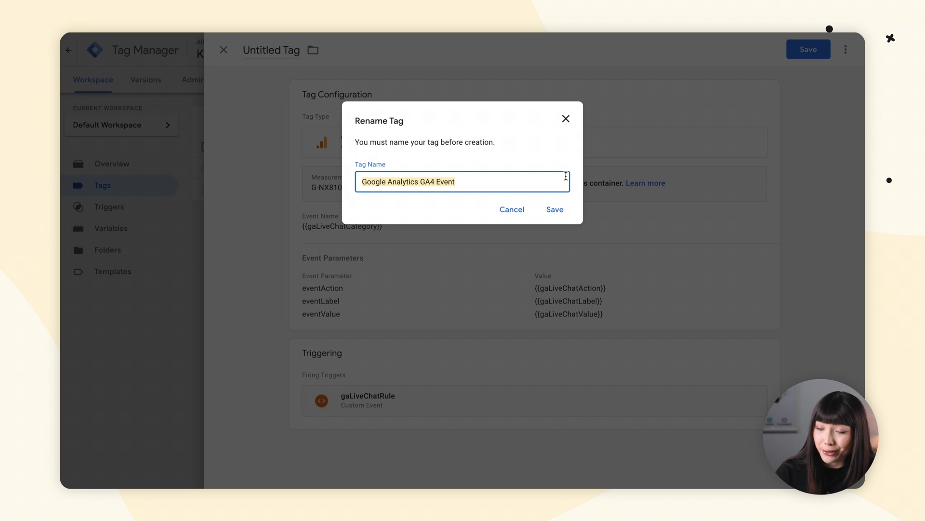
{"action": "left_click", "coordinate": [555, 209]}
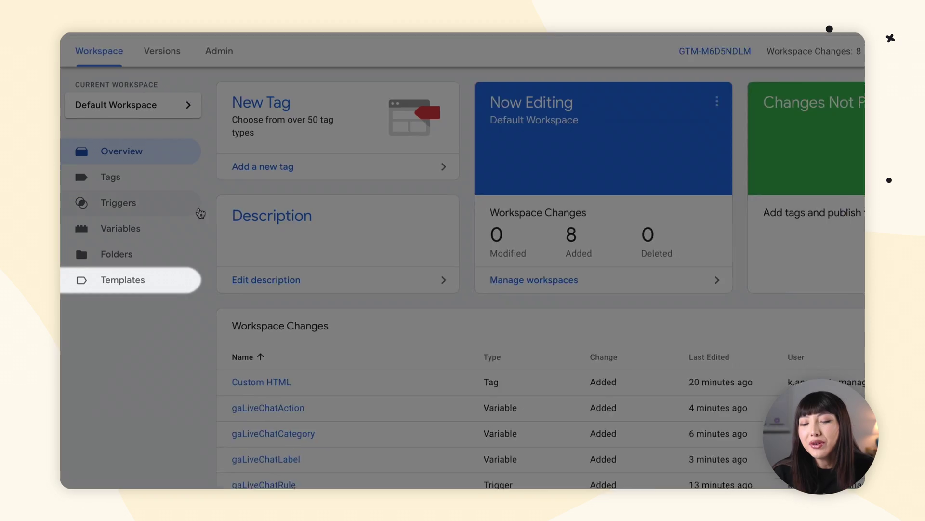
Step: Search the Community Template Gallery's tag templates for LiveChat and add the LiveChat Tag template to the workspace
{"action": "left_click", "coordinate": [182, 286]}
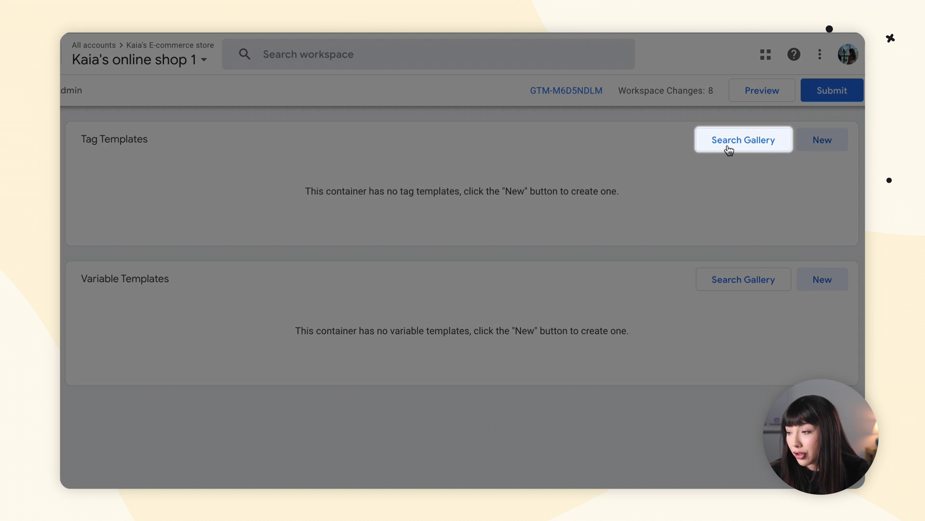
{"action": "left_click", "coordinate": [728, 147]}
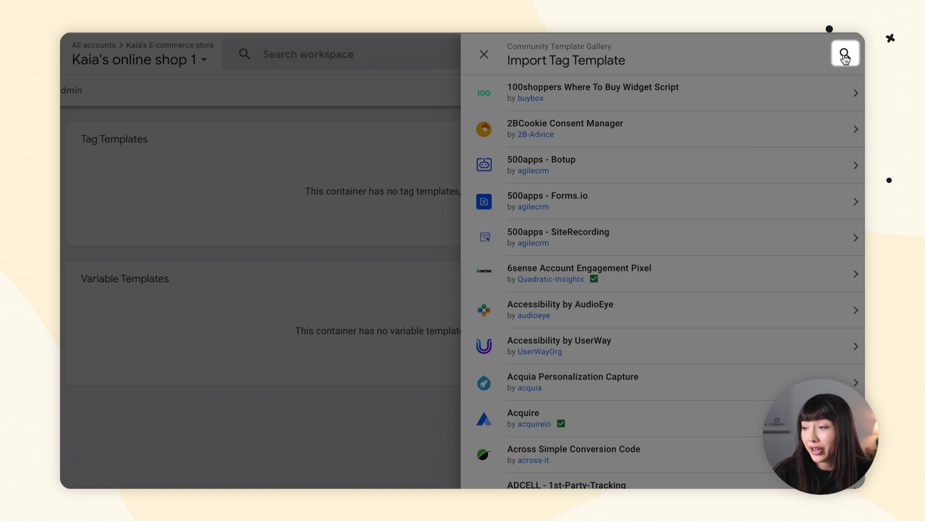
{"action": "left_click", "coordinate": [844, 55]}
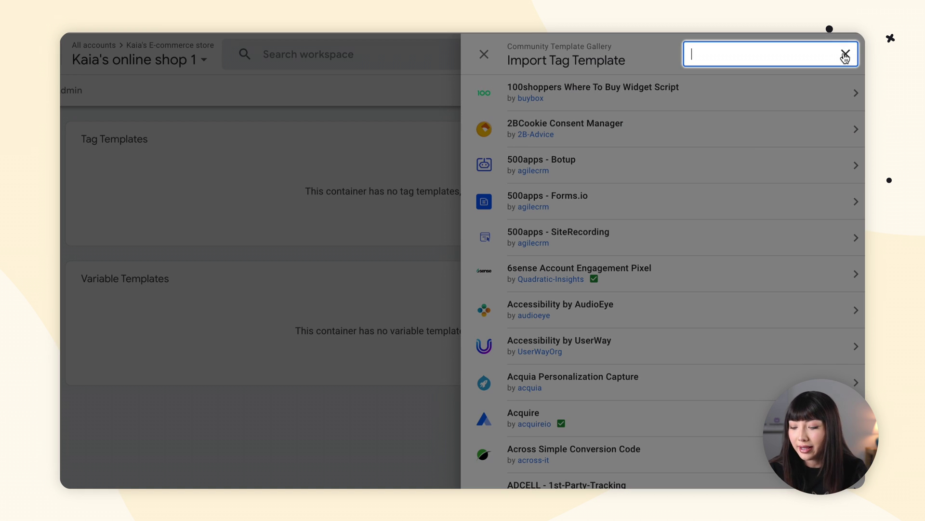
{"action": "type", "text": "L"}
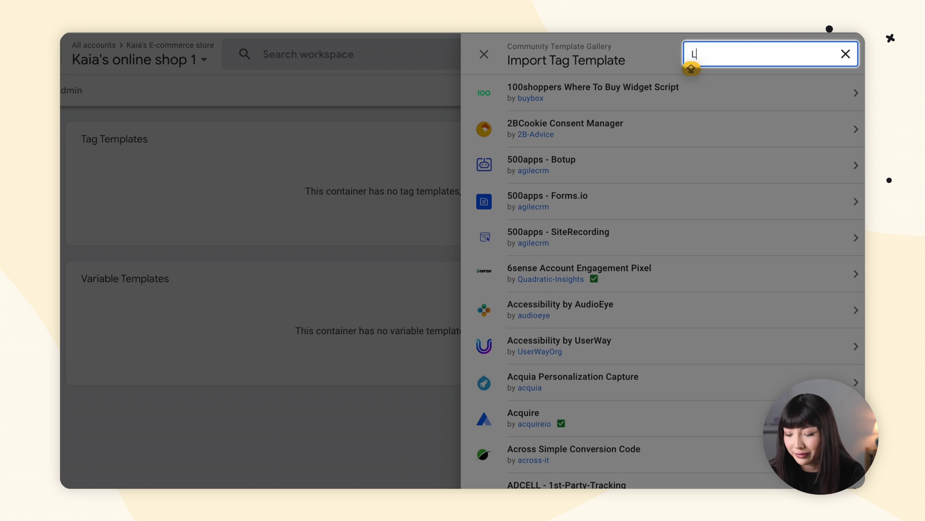
{"action": "type", "text": "iveChat"}
{"action": "left_click", "coordinate": [759, 109]}
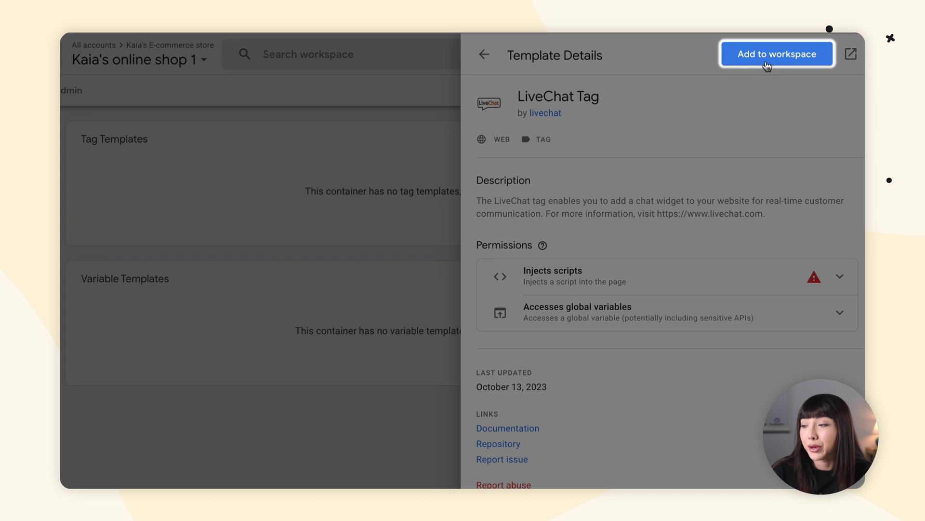
{"action": "left_click", "coordinate": [767, 62]}
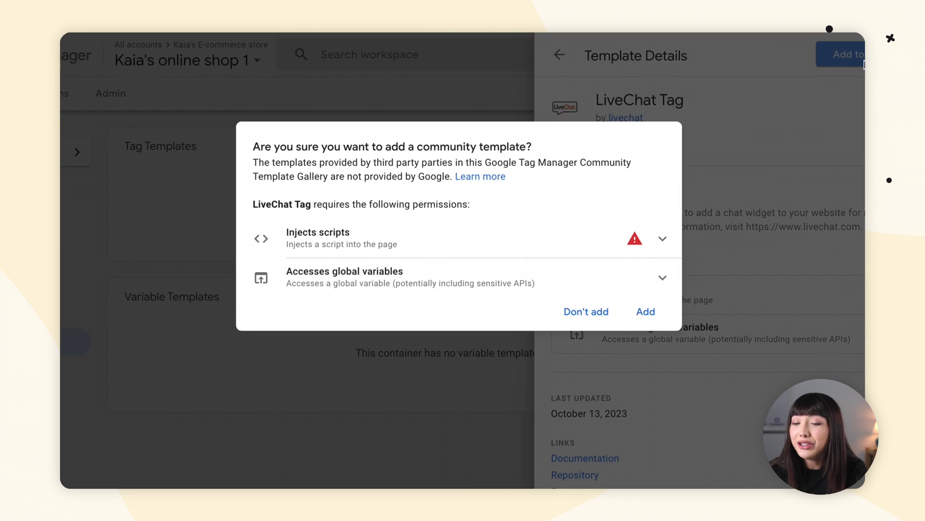
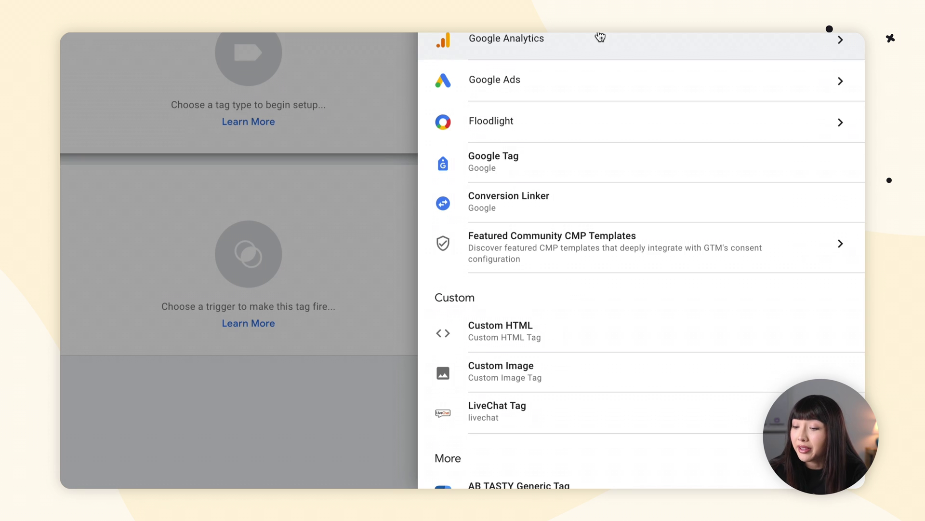
Step: Choose the LiveChat Tag gallery template as the new tag's type
{"action": "scroll", "coordinate": [600, 37], "scroll_direction": "down", "scroll_amount": 2}
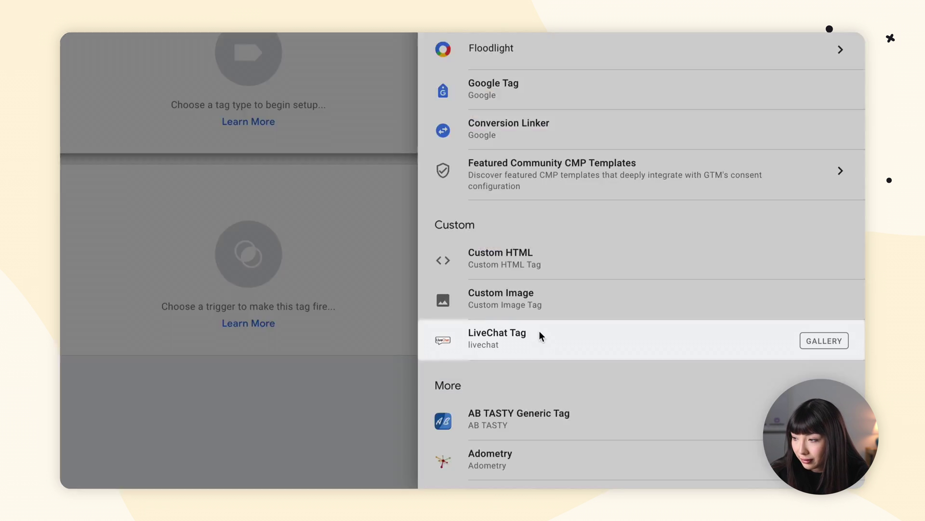
{"action": "left_click", "coordinate": [539, 331]}
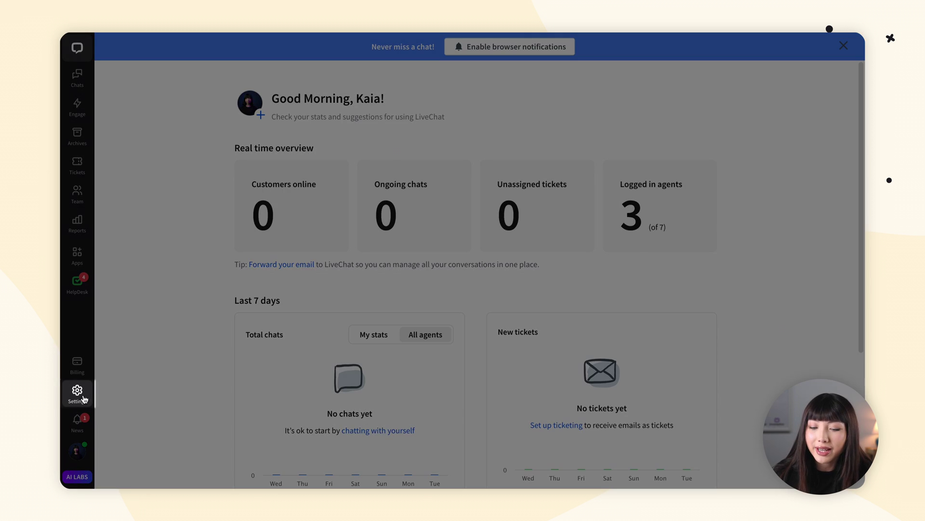
Step: In LiveChat's website channel settings, copy the widget code, paste it into a blank document and copy the license number from it
{"action": "left_click", "coordinate": [77, 390]}
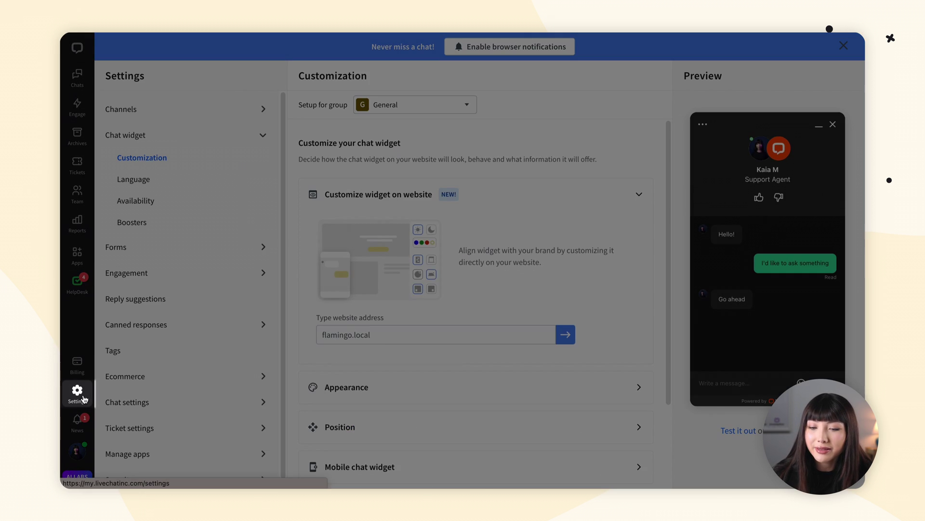
{"action": "left_click", "coordinate": [165, 112]}
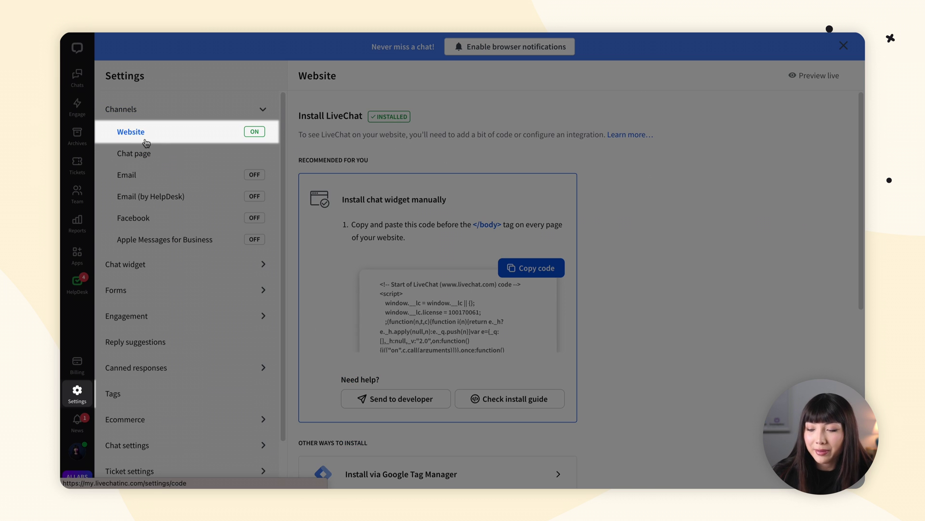
{"action": "left_click", "coordinate": [530, 270]}
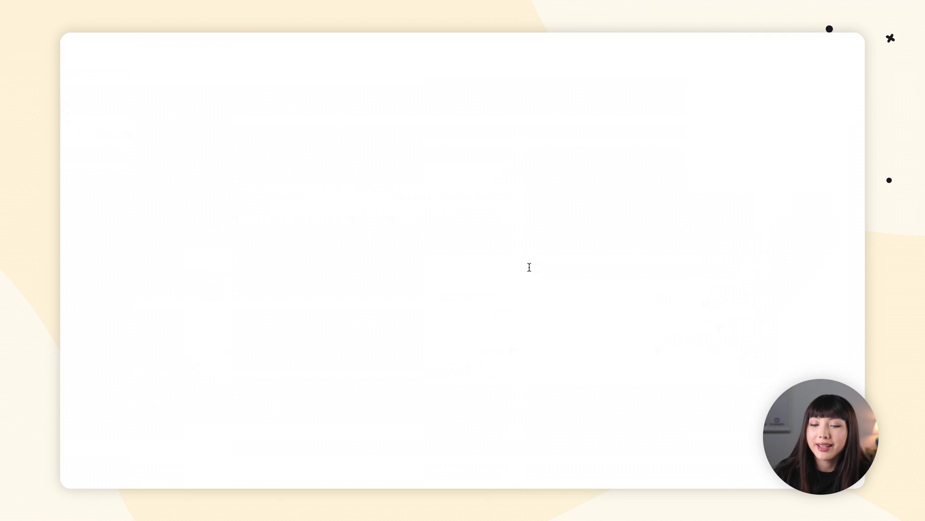
{"action": "key", "text": "super+v"}
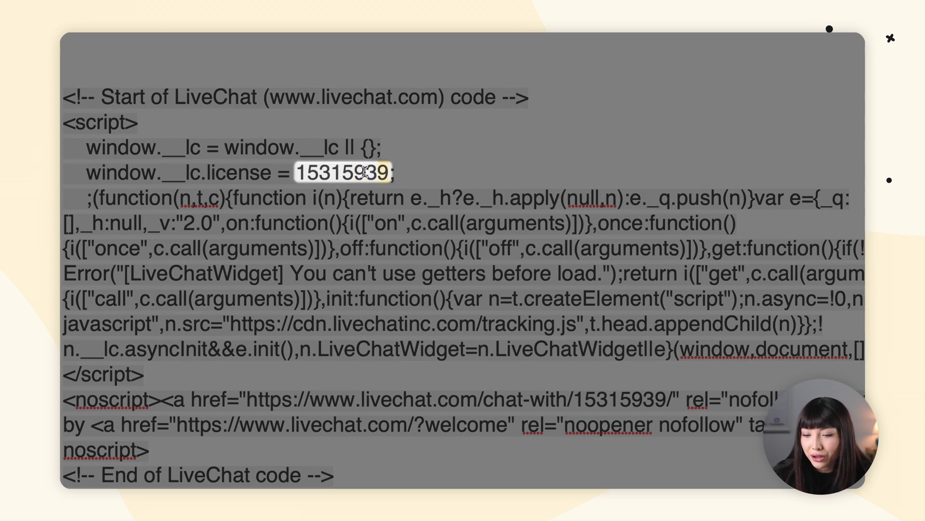
{"action": "left_click_drag", "start_coordinate": [365, 172], "coordinate": [296, 175]}
{"action": "key", "text": "ctrl+c"}
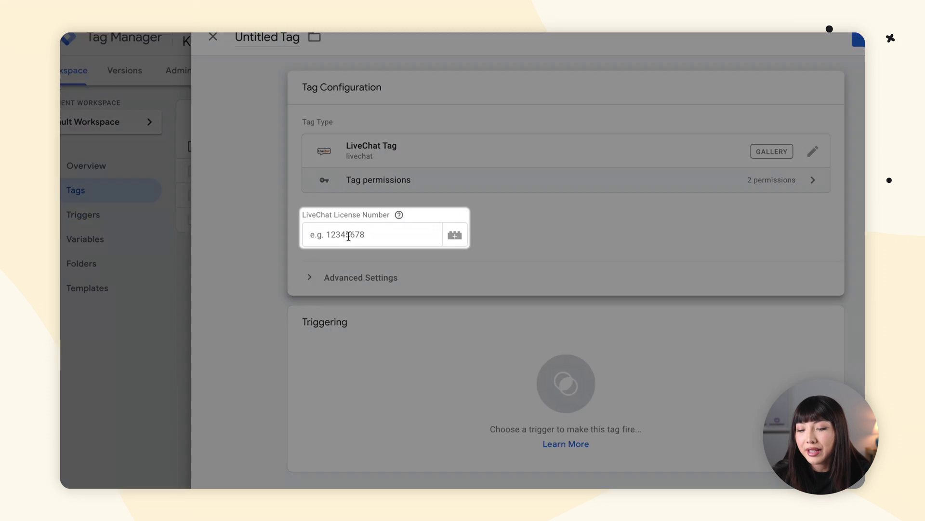
Step: Back in Google Tag Manager, paste the LiveChat license number into the tag and set All Pages as its firing trigger
{"action": "left_click", "coordinate": [349, 236]}
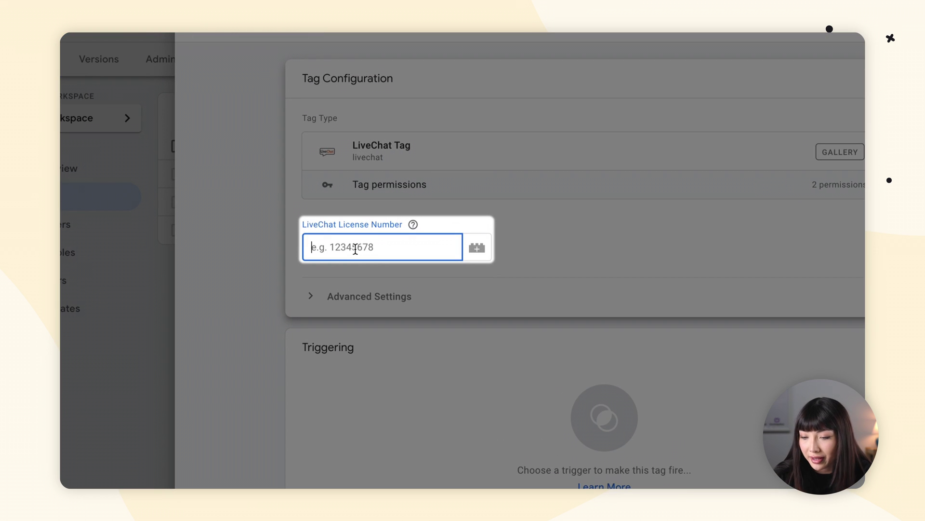
{"action": "key", "text": "ctrl+v"}
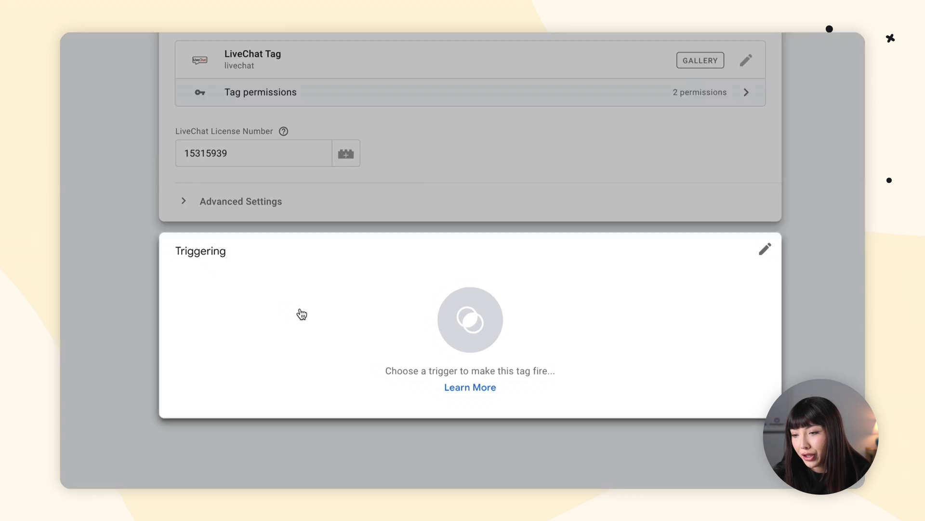
{"action": "left_click", "coordinate": [294, 311]}
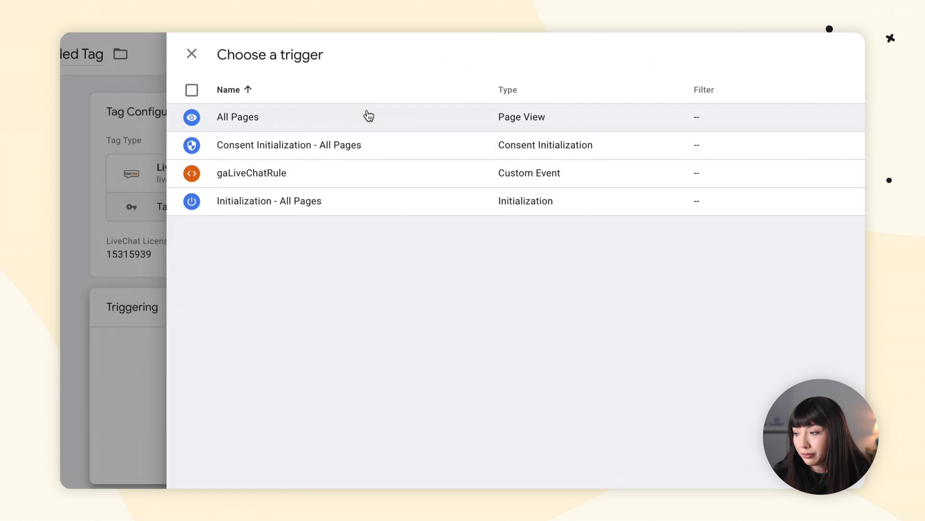
{"action": "left_click", "coordinate": [369, 116]}
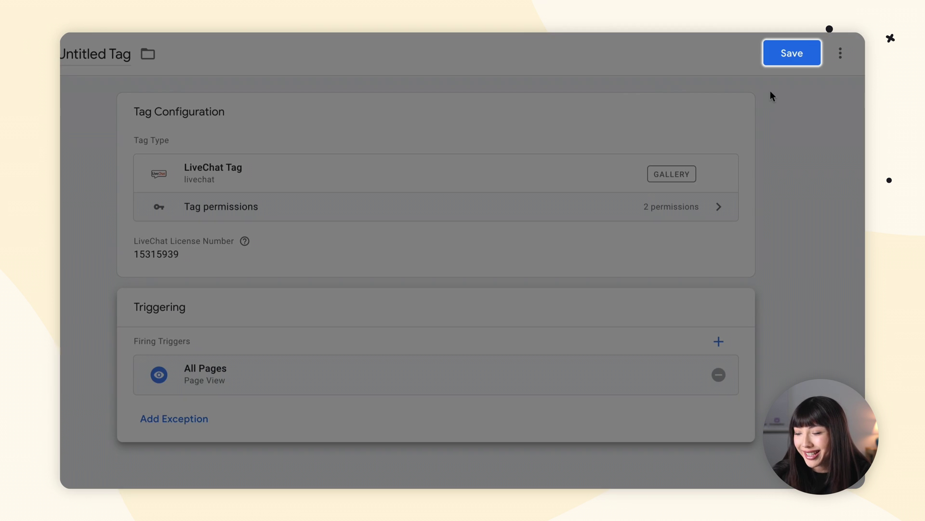
Step: Save the new tag under the name LiveChat Template Tag
{"action": "left_click", "coordinate": [796, 53]}
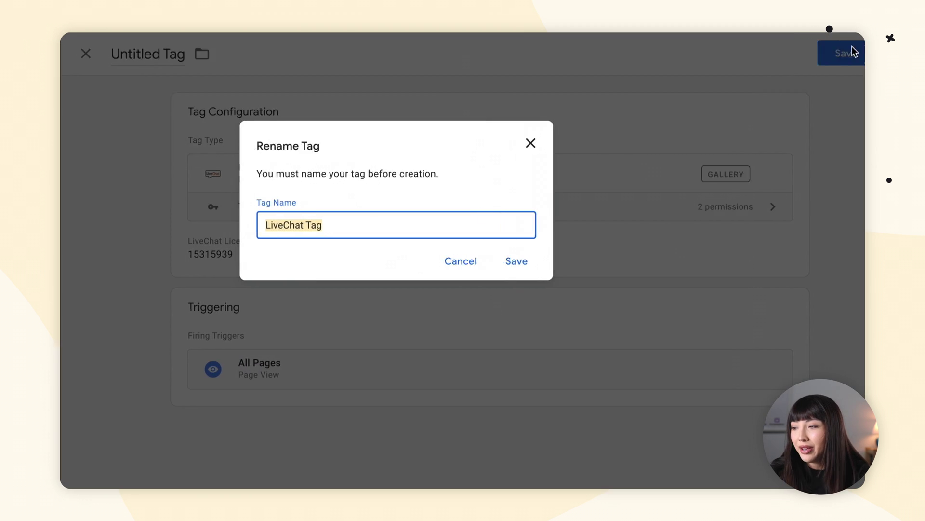
{"action": "left_click", "coordinate": [375, 226]}
{"action": "type", "text": "Template"}
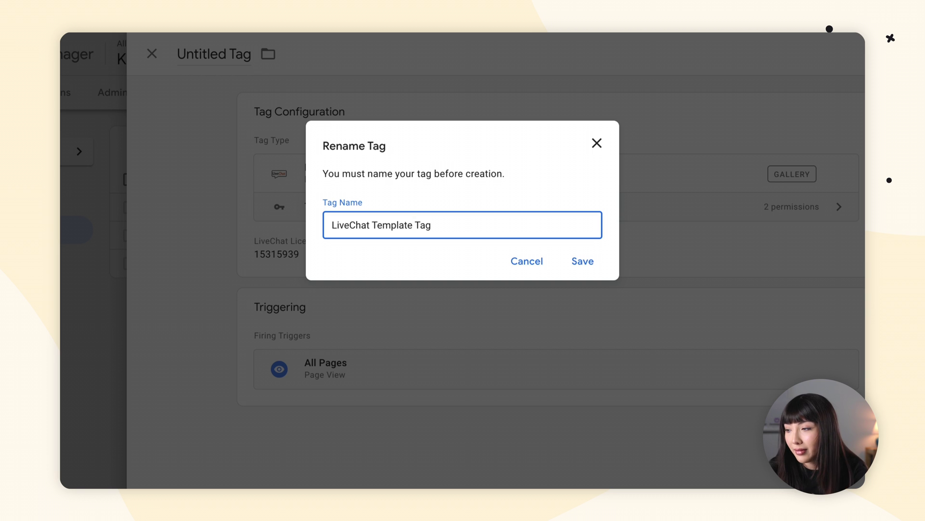
{"action": "left_click", "coordinate": [589, 266]}
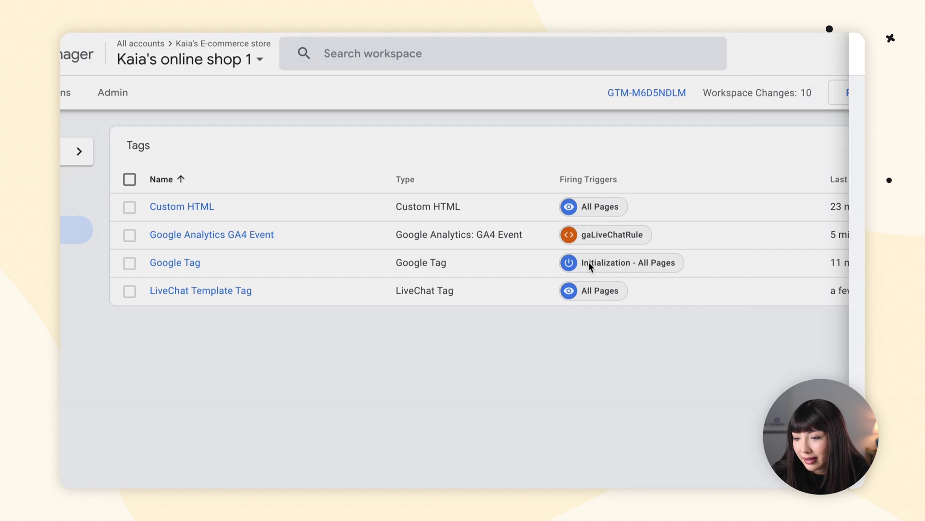